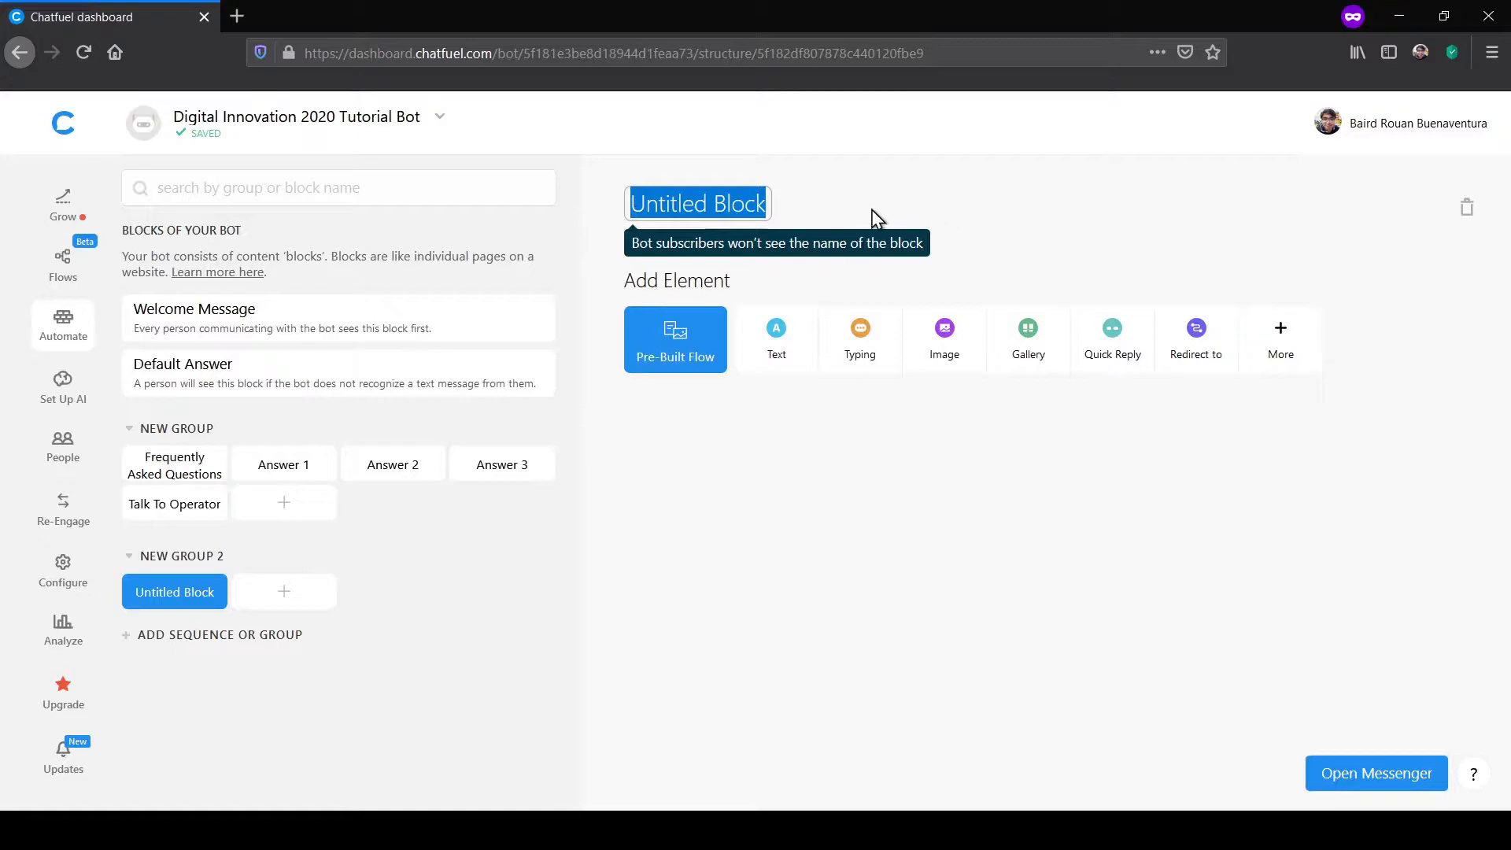
- Name the new untitled block "Prayer Request"
{"action": "type", "text": "Prayer "}
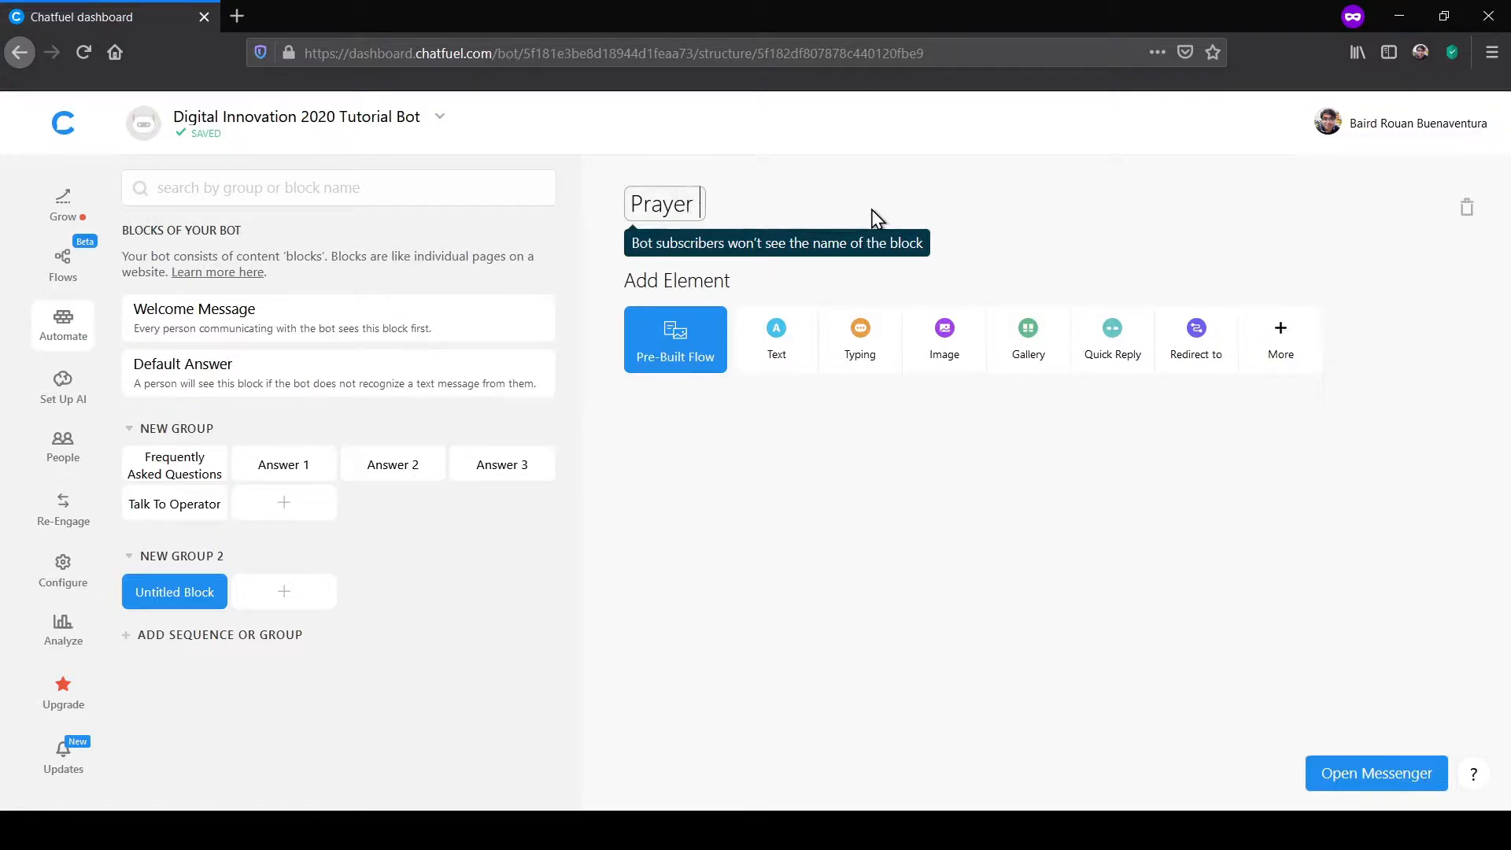
{"action": "type", "text": "Request"}
{"action": "key", "text": "Return"}
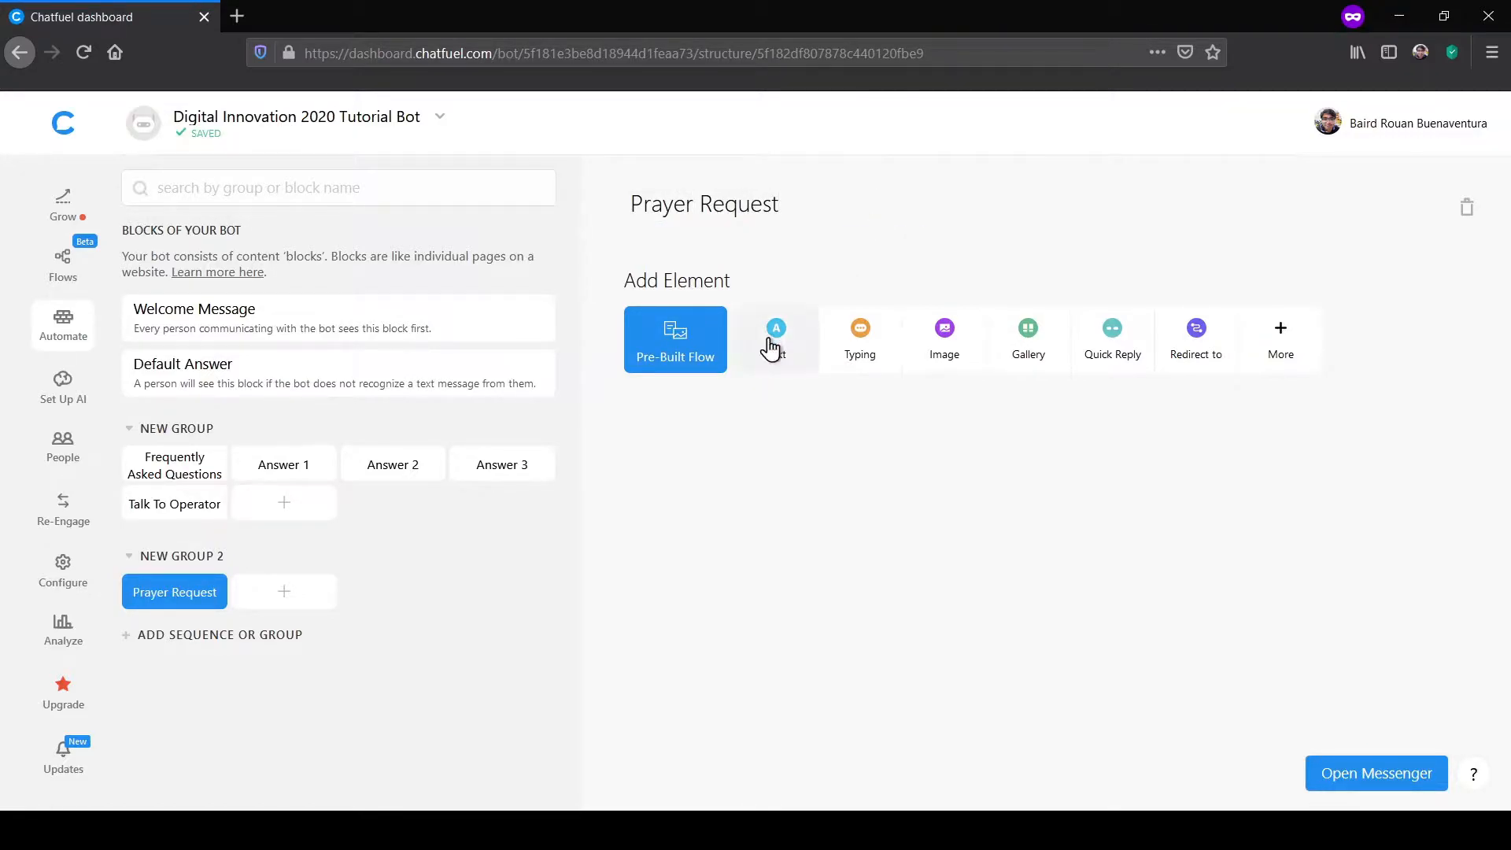
- Add a text element to the Prayer Request block reading "Please answer the following questions with 1 text block only."
{"action": "left_click", "coordinate": [771, 344]}
{"action": "type", "text": "Please anser th"}
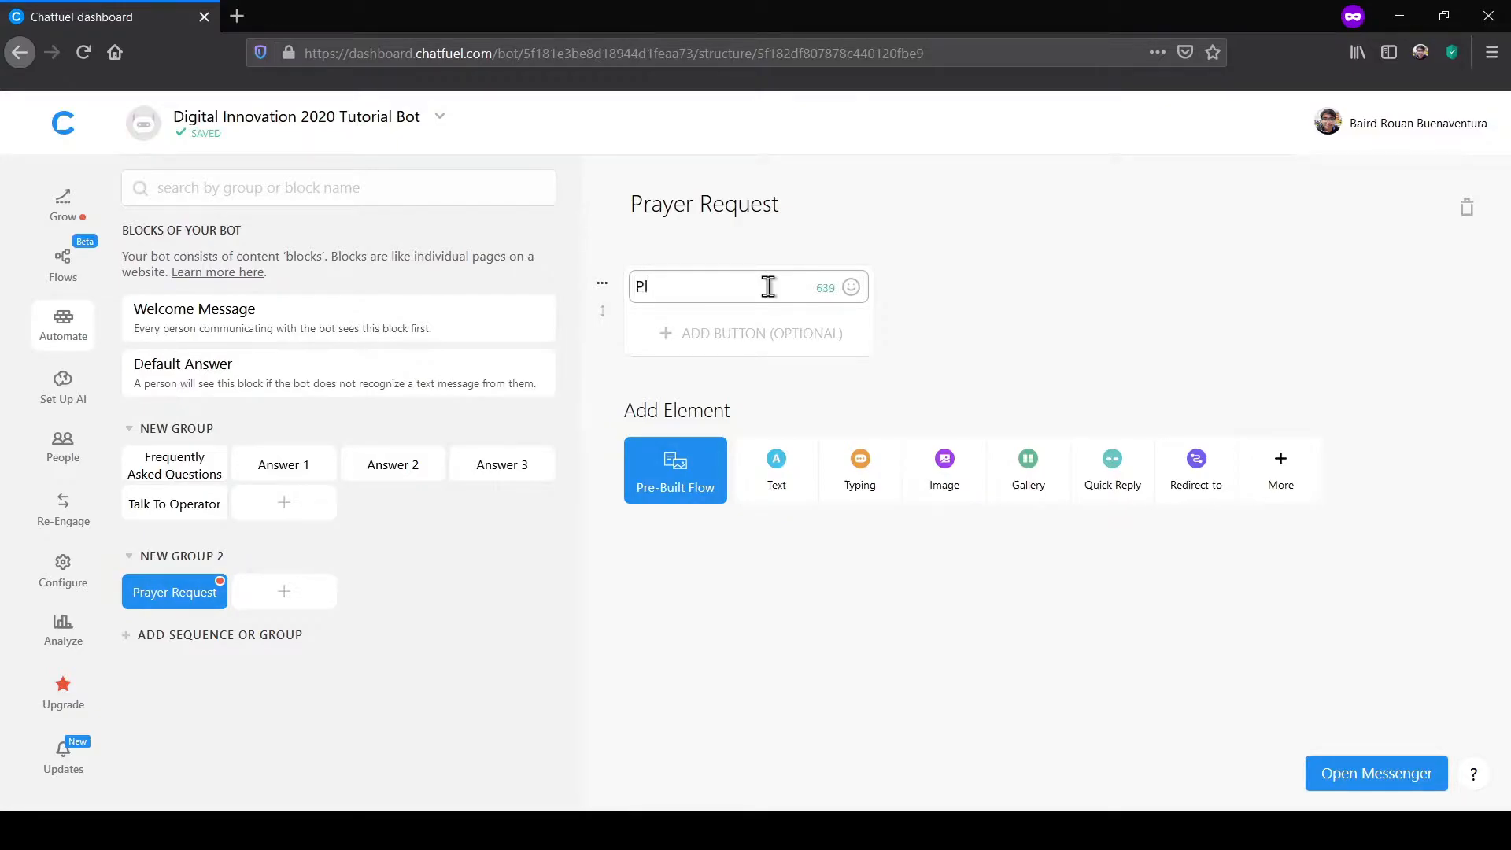
{"action": "key", "text": "BackSpace"}
{"action": "key", "text": "BackSpace"}
{"action": "key", "text": "BackSpace"}
{"action": "key", "text": "BackSpace"}
{"action": "key", "text": "BackSpace"}
{"action": "type", "text": "wer the following questions with "}
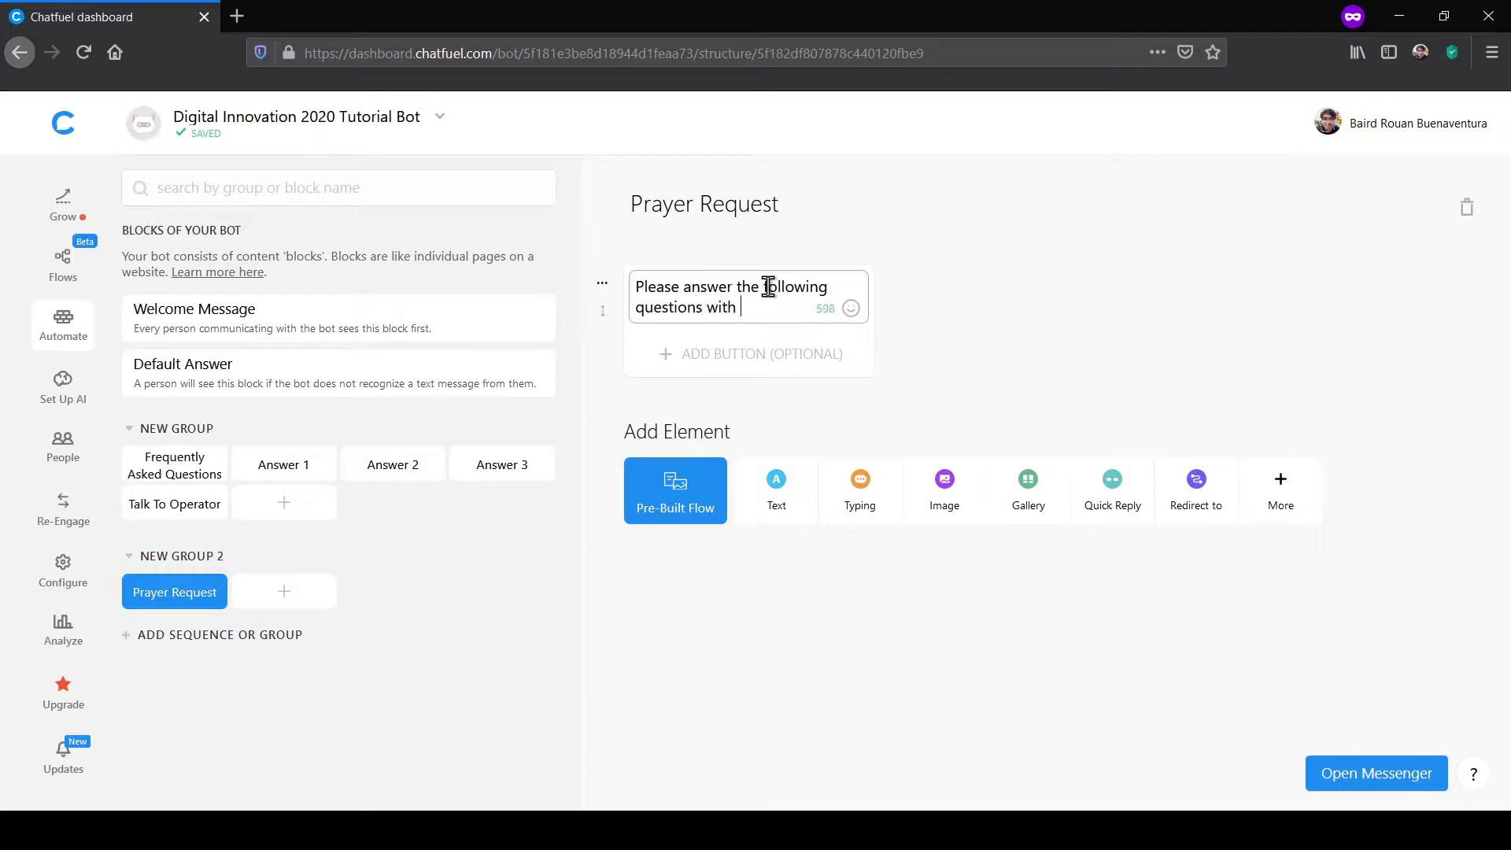
{"action": "type", "text": "1 text block only."}
{"action": "left_click", "coordinate": [1344, 363]}
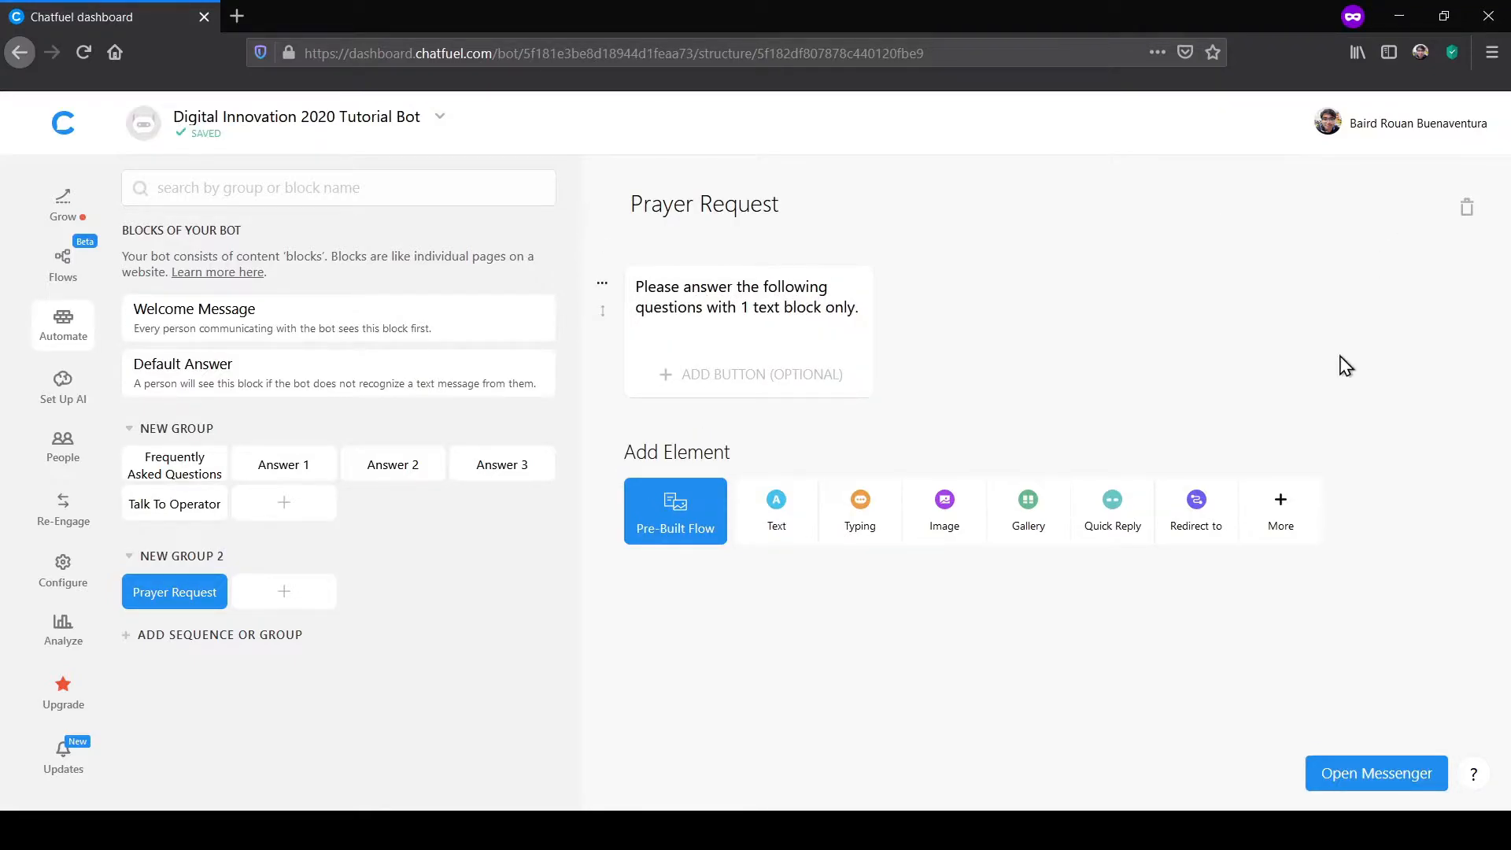
- Reword the end of the text message to "1 text block each only."
{"action": "left_click_drag", "start_coordinate": [744, 318], "coordinate": [955, 320]}
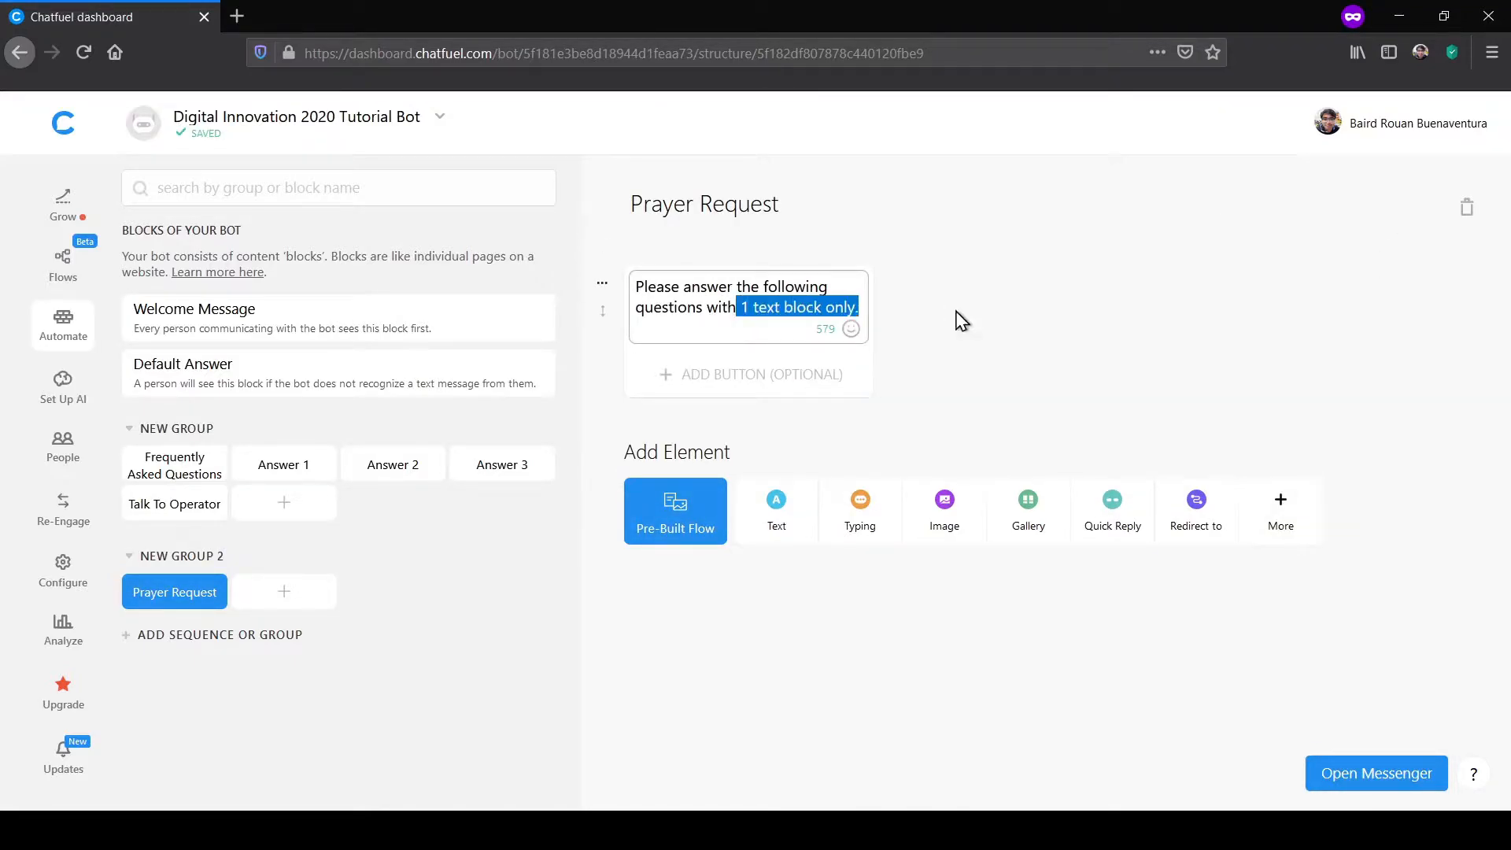
{"action": "type", "text": "1 text block each only."}
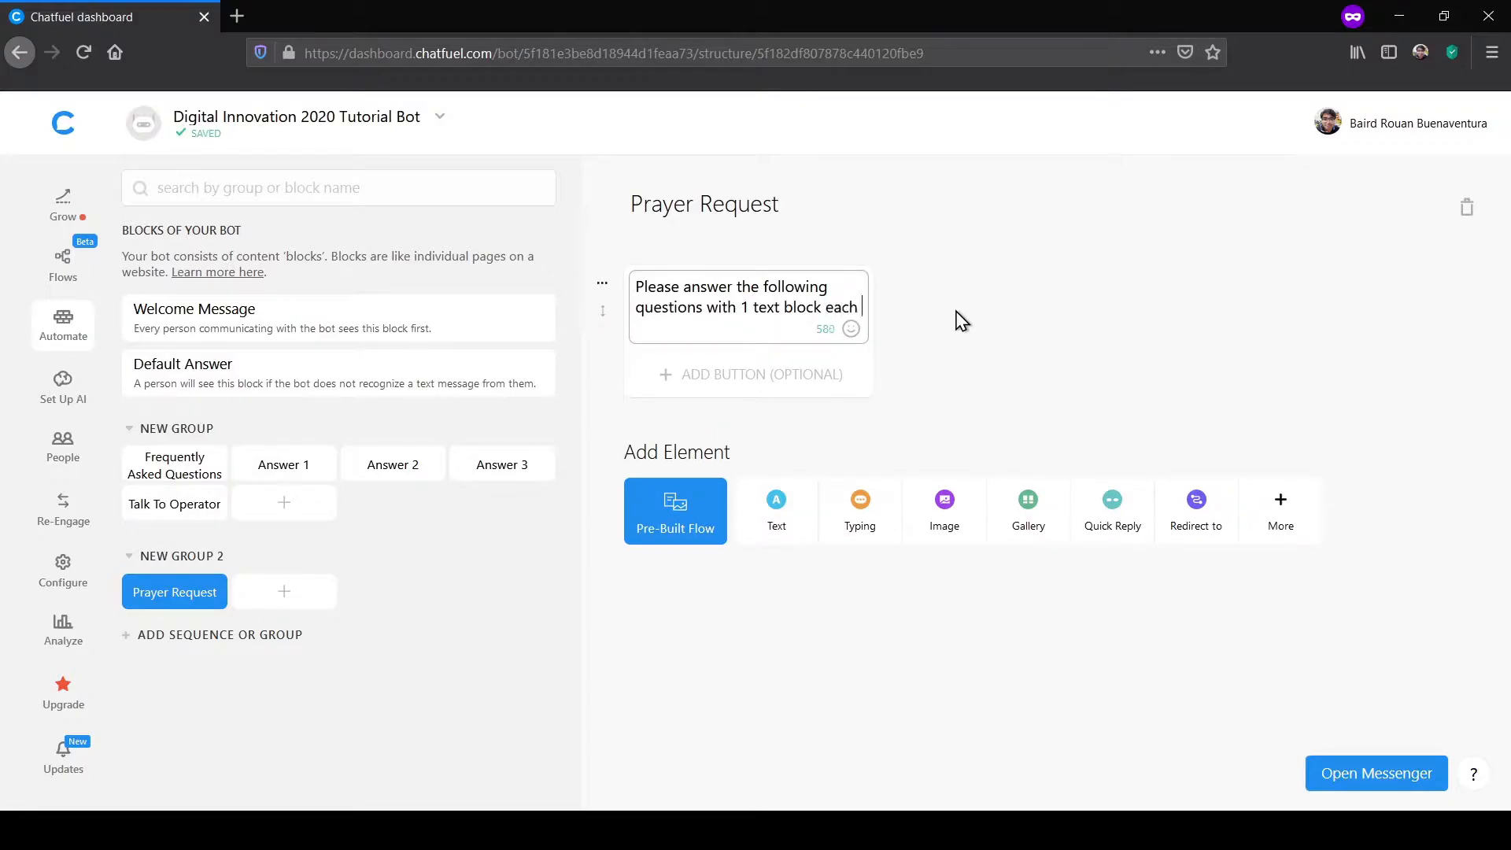
{"action": "left_click", "coordinate": [932, 331]}
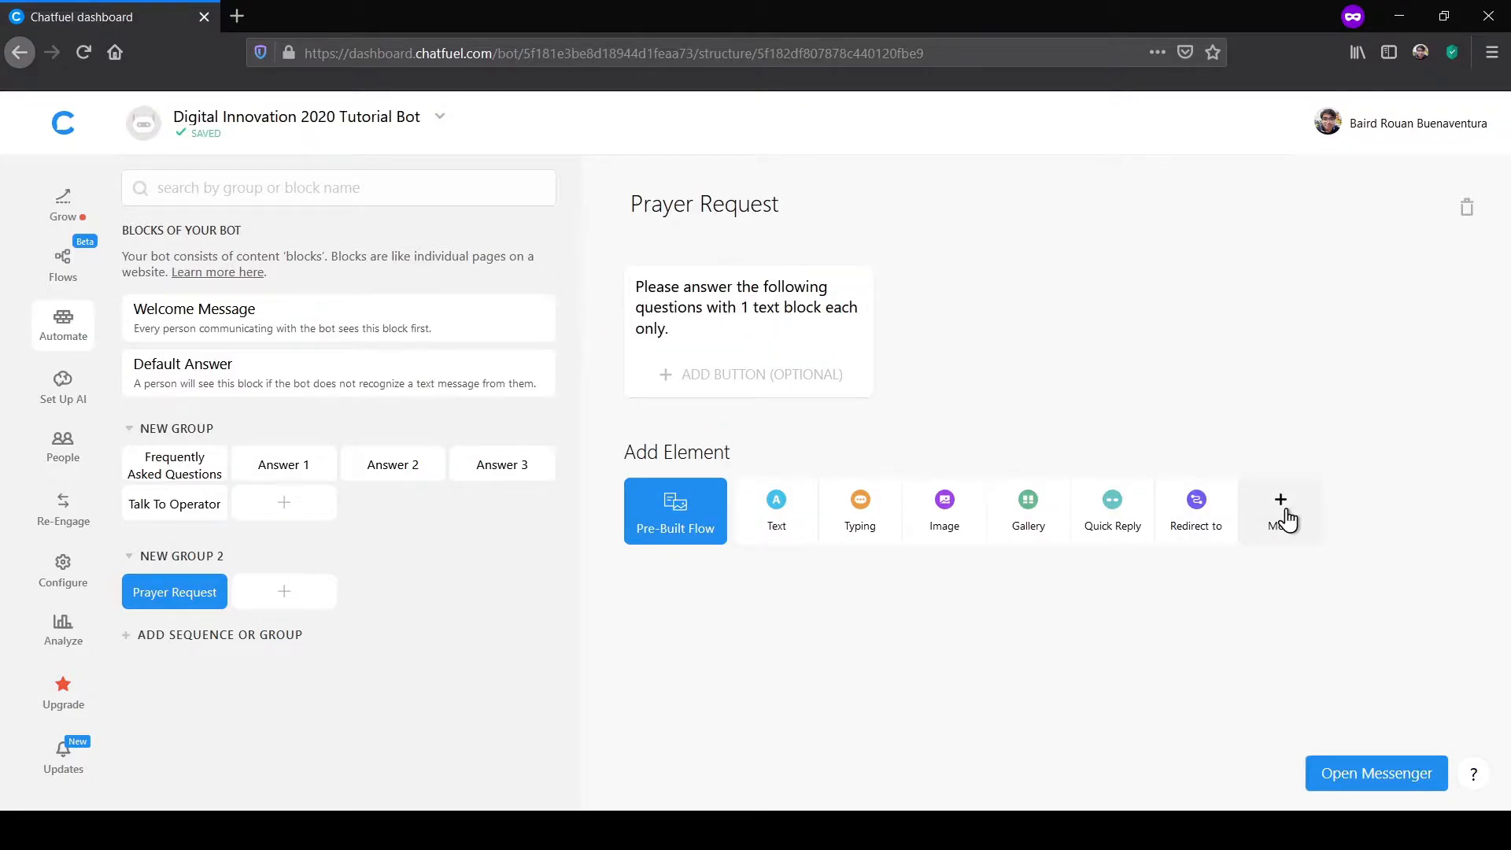
- Add the Save User Input plugin below the text message in the Prayer Request block
{"action": "left_click", "coordinate": [1283, 515]}
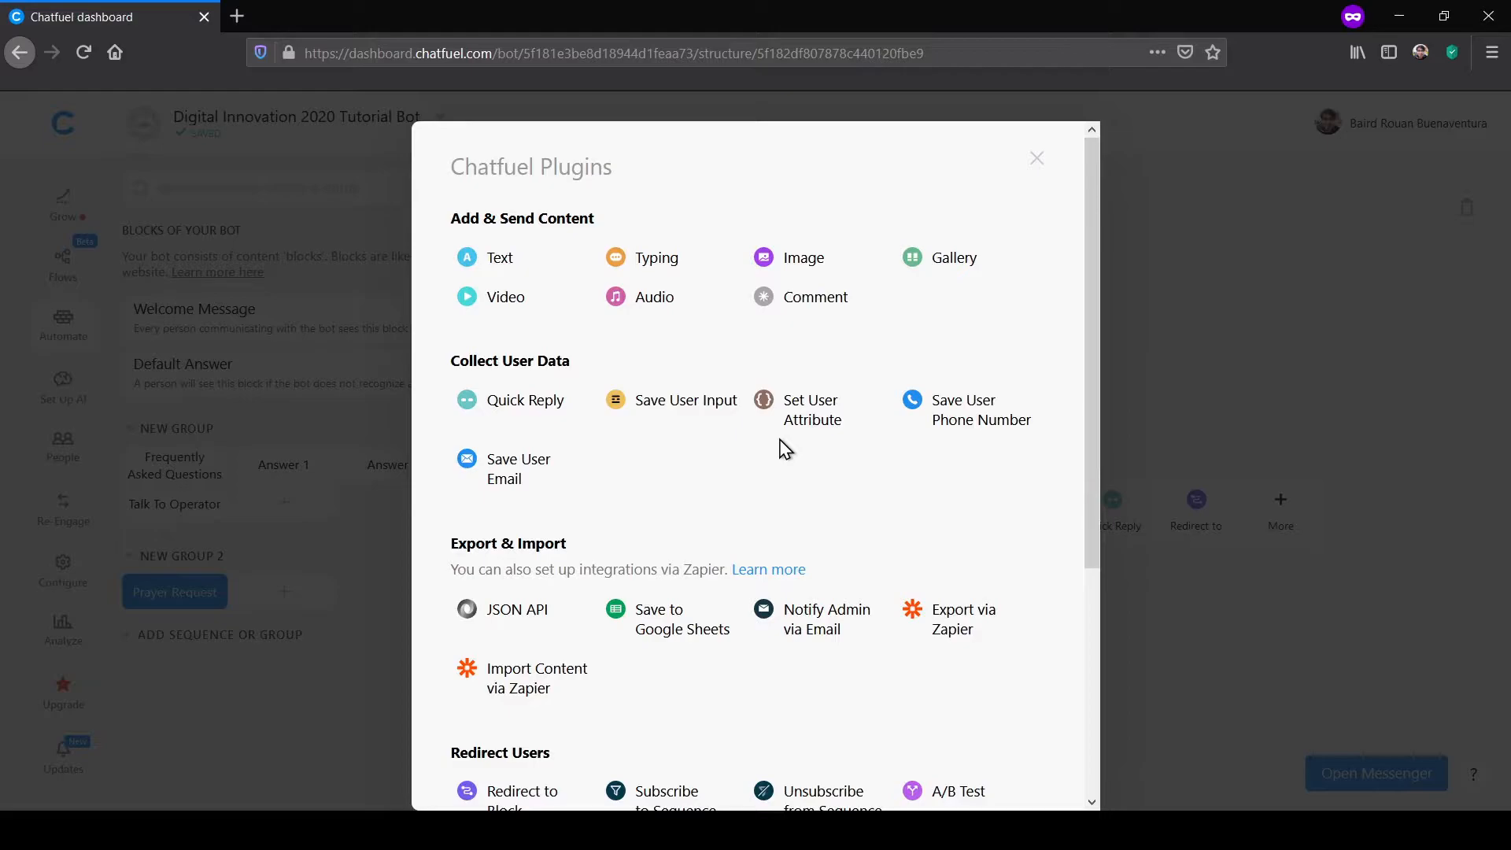
{"action": "scroll", "coordinate": [779, 449], "scroll_direction": "down", "scroll_amount": 3}
{"action": "scroll", "coordinate": [661, 252], "scroll_direction": "up", "scroll_amount": 3}
{"action": "mouse_move", "coordinate": [683, 418]}
{"action": "left_click", "coordinate": [698, 405]}
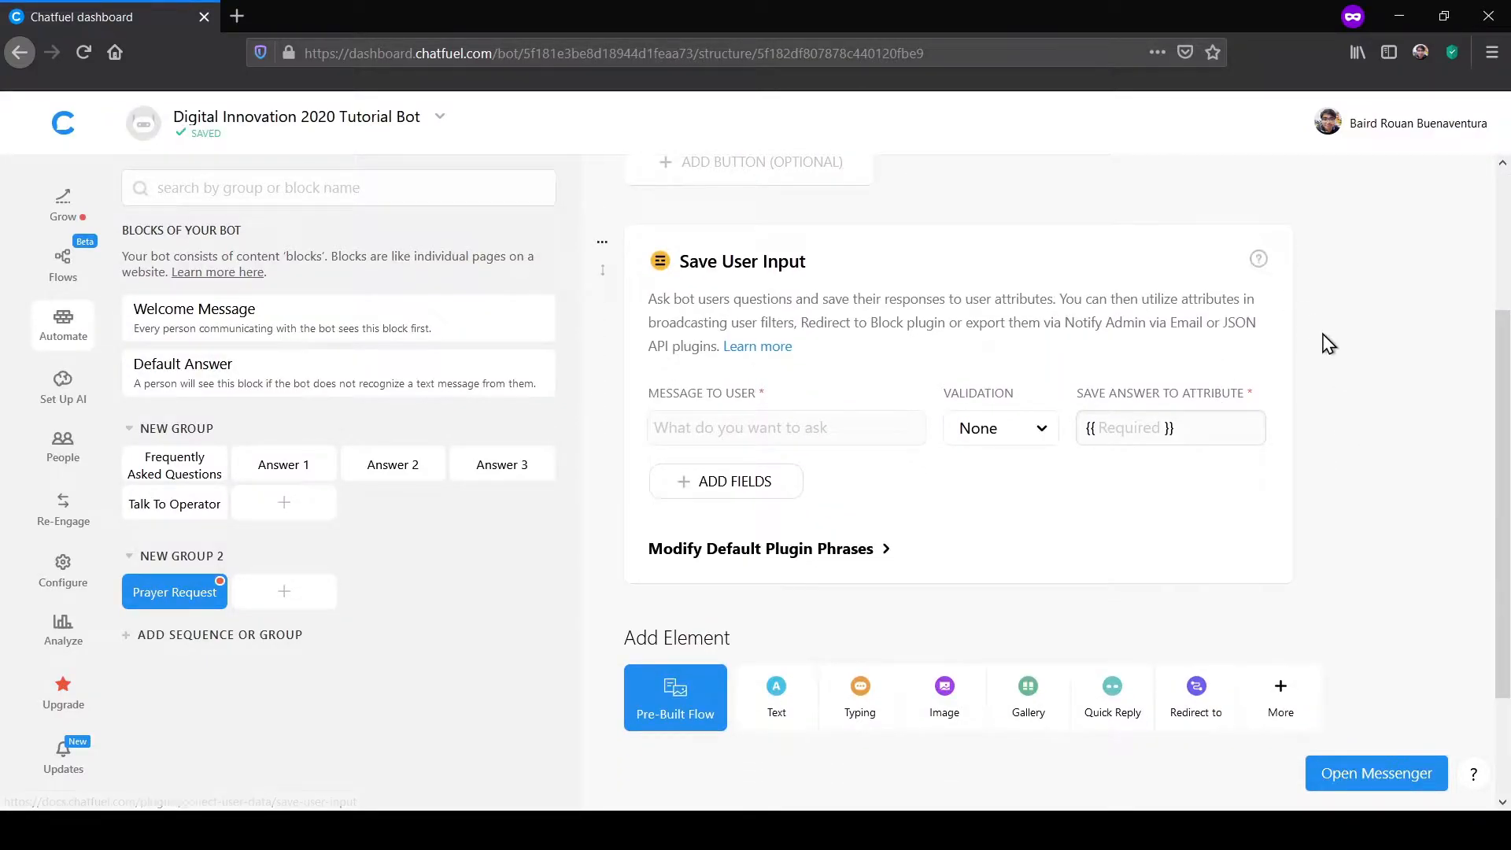
- Enter "What is your phone number?" as the first message to the user in Save User Input
{"action": "scroll", "coordinate": [1328, 344], "scroll_direction": "up", "scroll_amount": 3}
{"action": "left_click", "coordinate": [769, 648]}
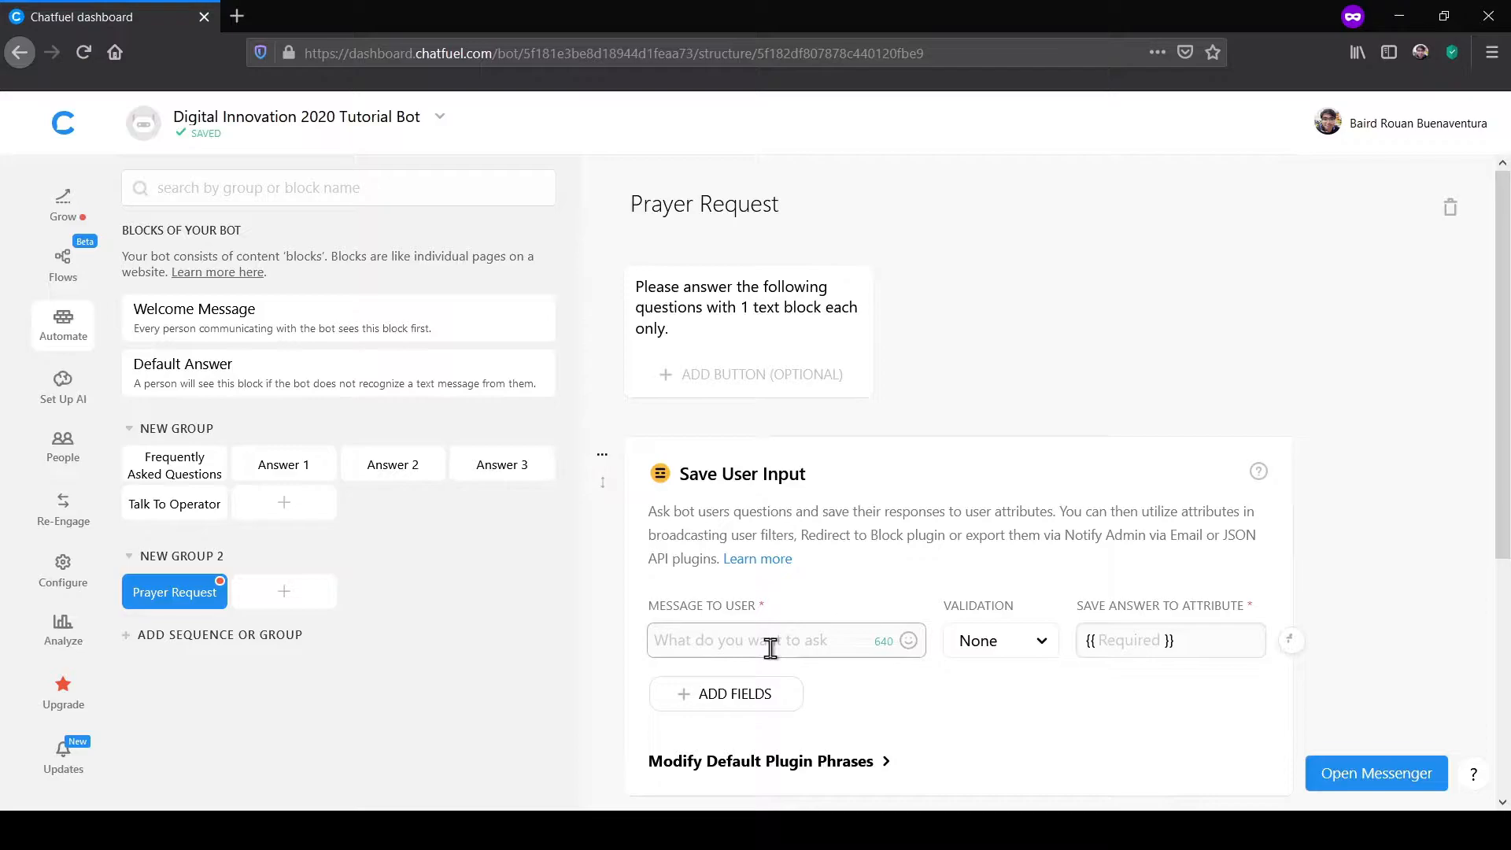
{"action": "type", "text": "What is your phr"}
{"action": "type", "text": "ne number?"}
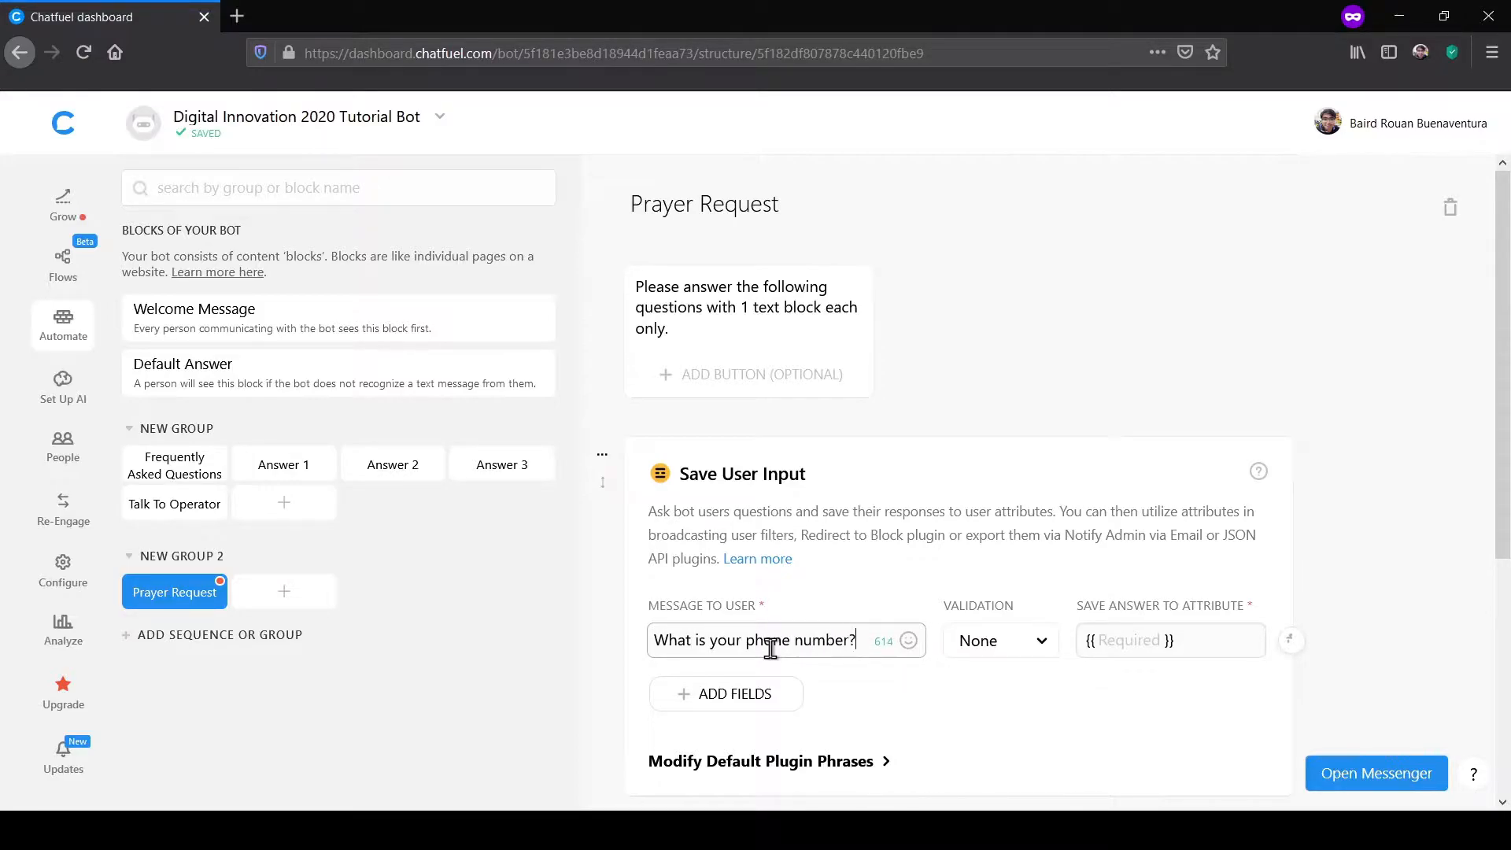
- Set the phone number question's validation to Phone and save its answer to the attribute PhoneNumber
{"action": "left_click", "coordinate": [1020, 651]}
{"action": "left_click", "coordinate": [1055, 566]}
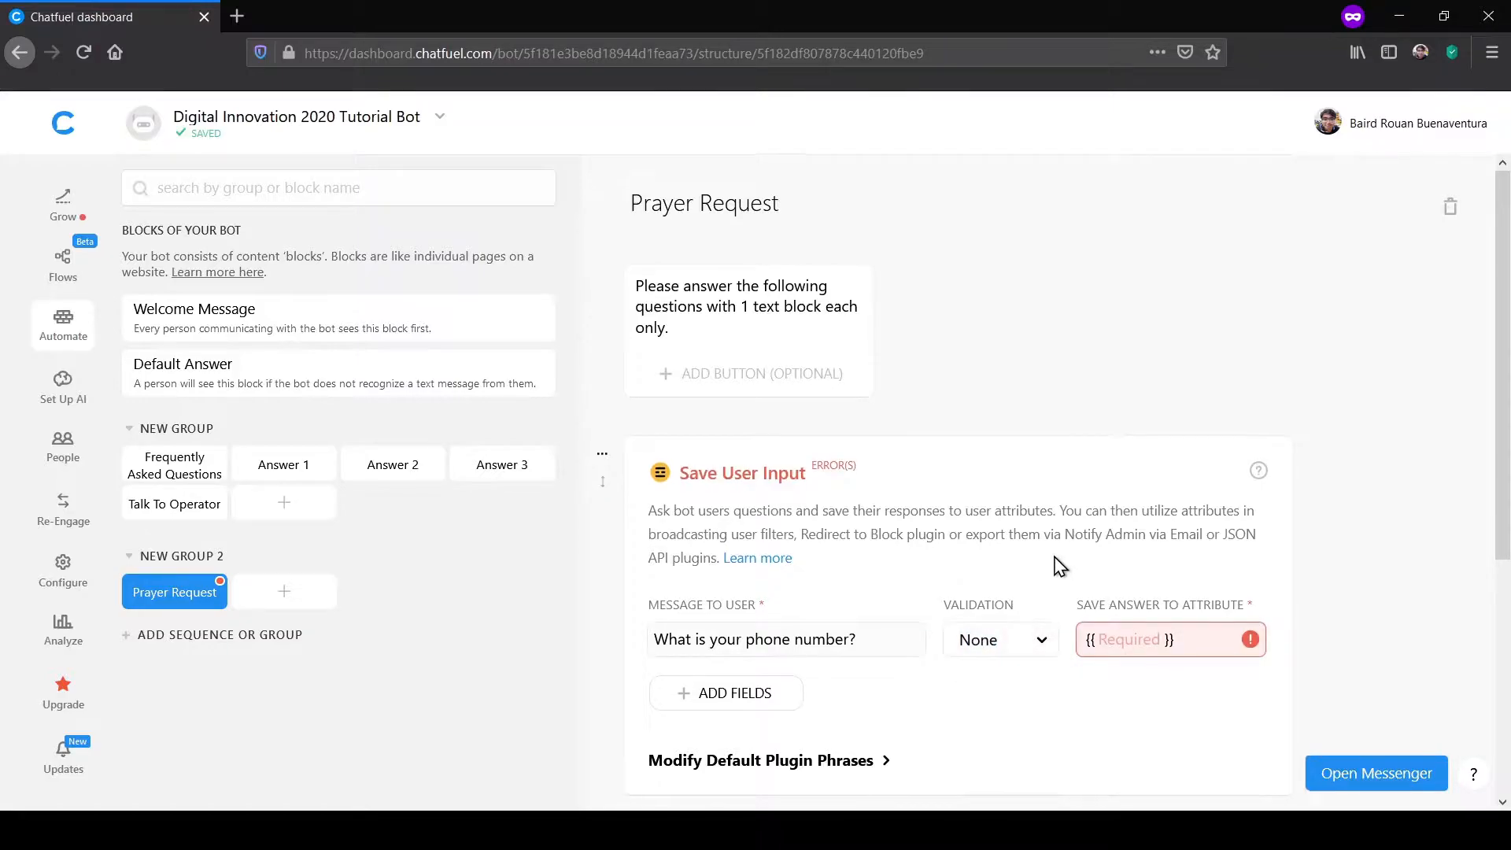
{"action": "scroll", "coordinate": [1001, 476], "scroll_direction": "down", "scroll_amount": 3}
{"action": "left_click", "coordinate": [1019, 439]}
{"action": "left_click", "coordinate": [989, 465]}
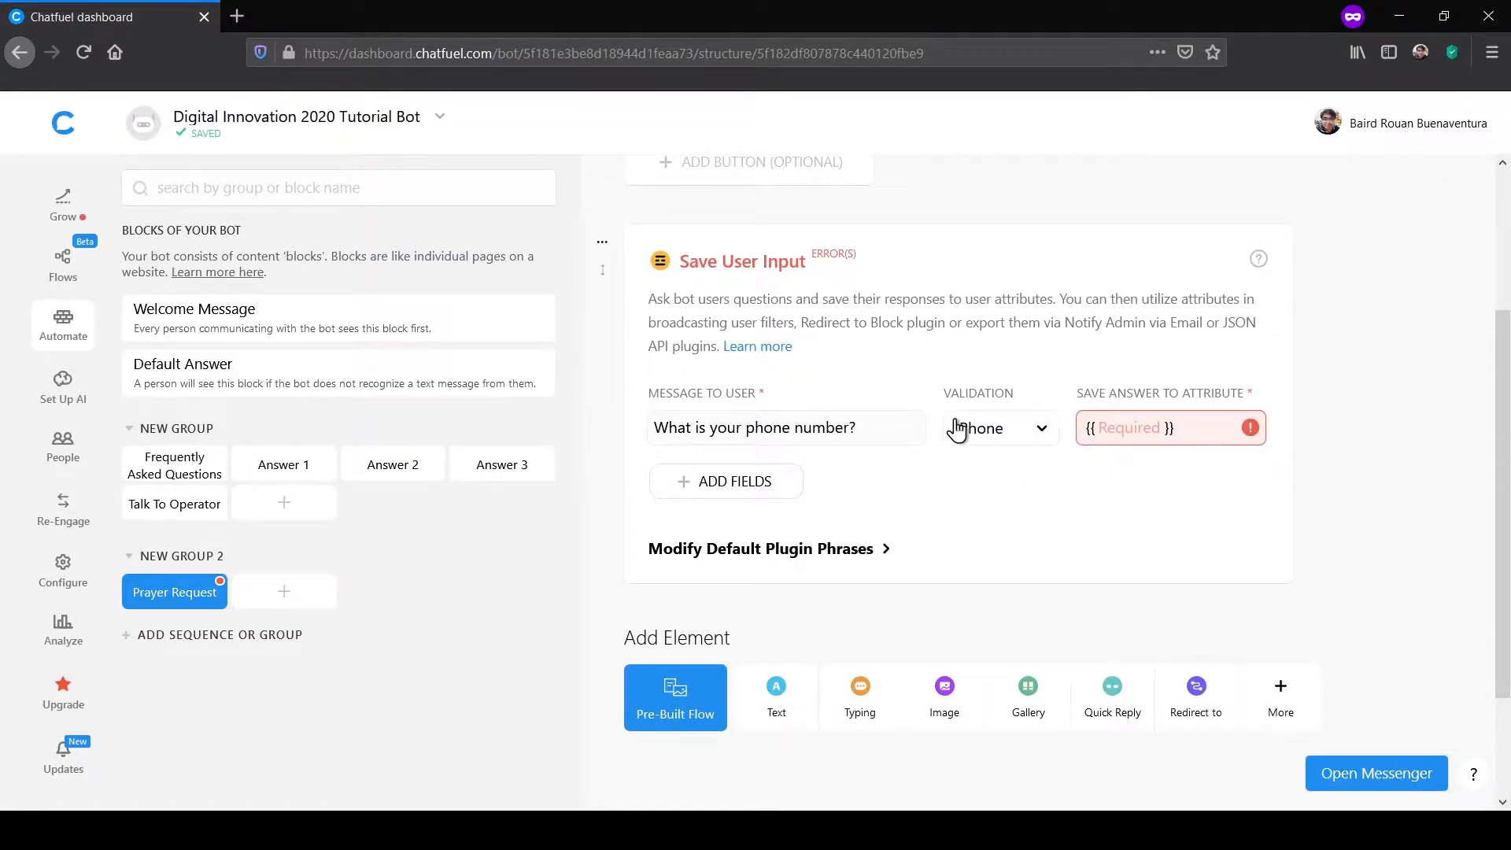
{"action": "left_click", "coordinate": [1138, 435]}
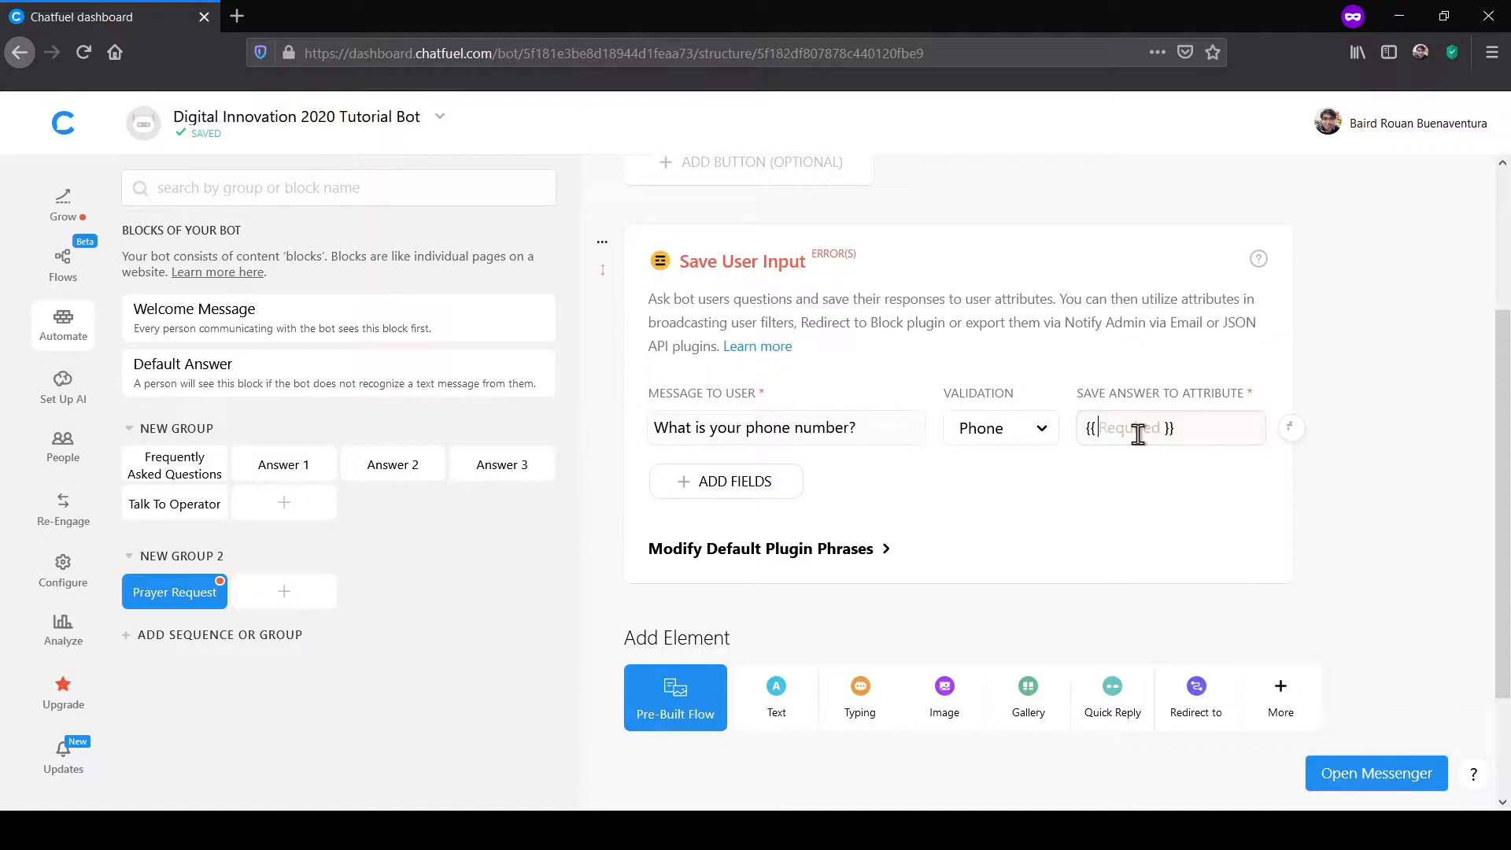
{"action": "type", "text": "PhoneNumber"}
{"action": "left_click", "coordinate": [1214, 574]}
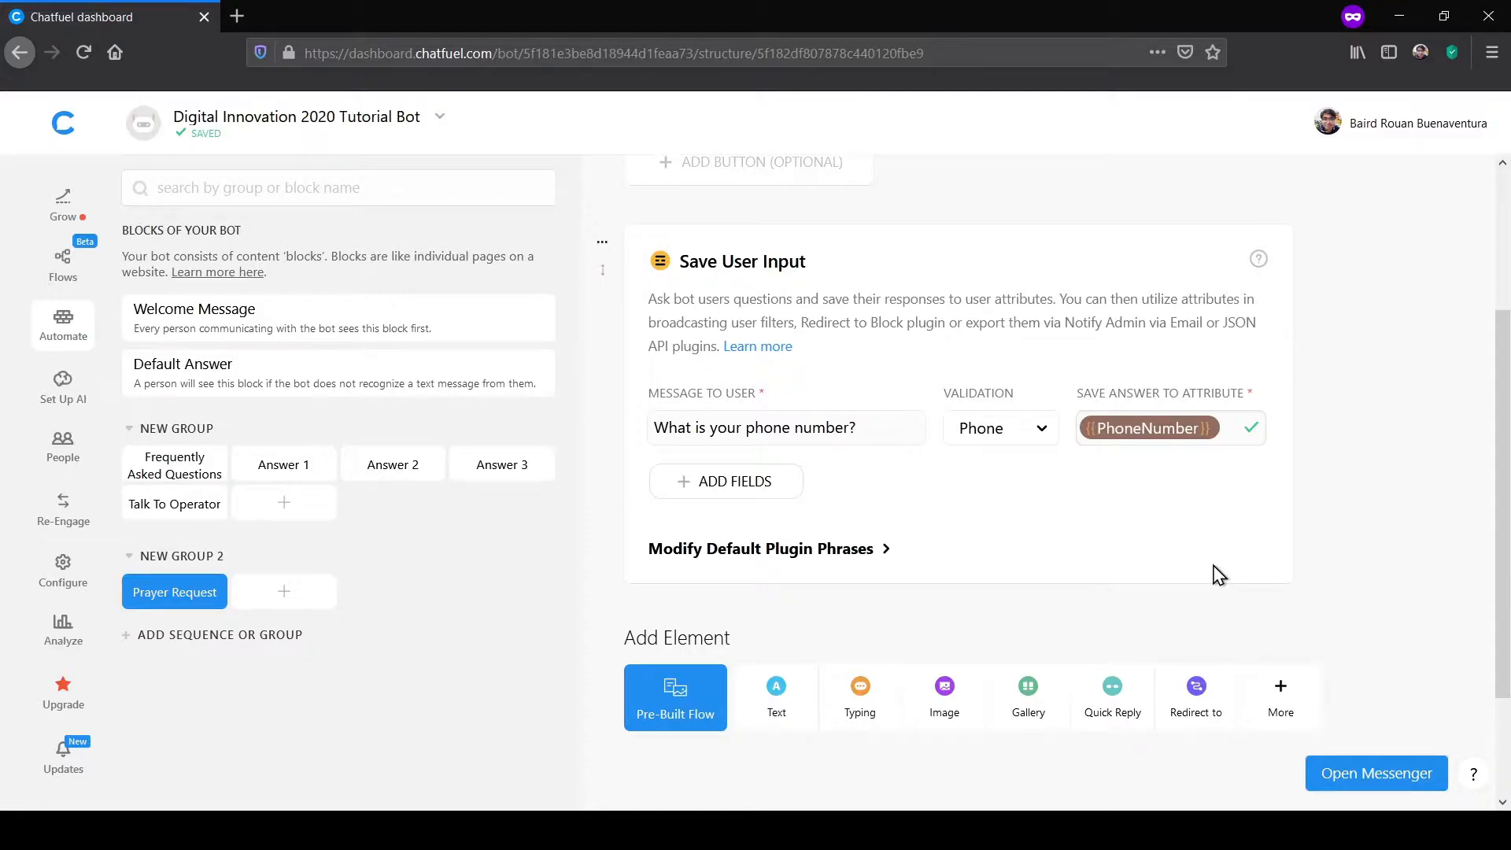
- Add a second field to Save User Input that asks "What is your prayer request?"
{"action": "left_click", "coordinate": [736, 481]}
{"action": "left_click", "coordinate": [810, 475]}
{"action": "type", "text": "What is yoou"}
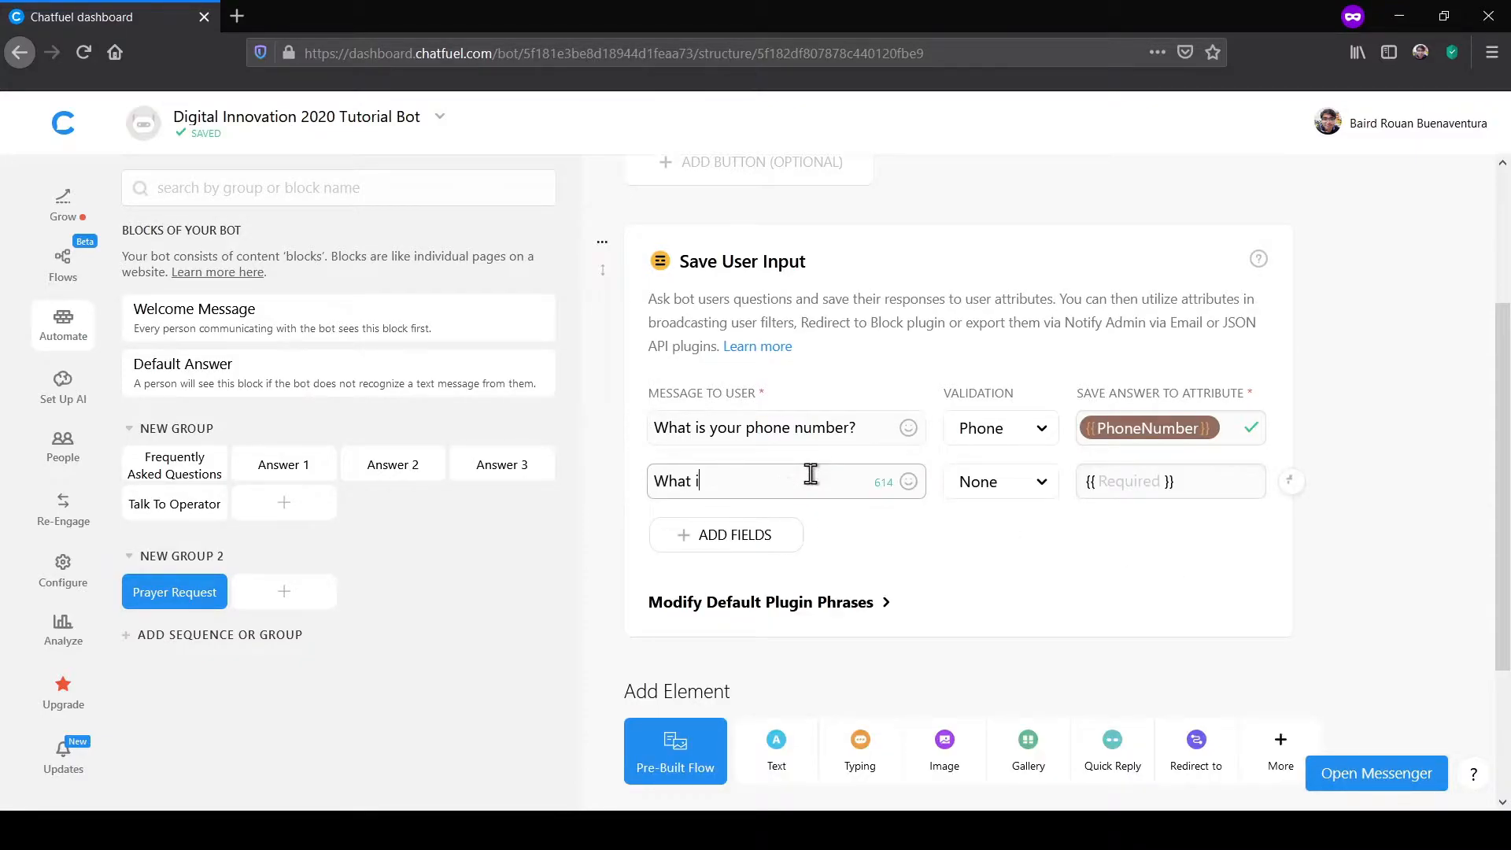
{"action": "key", "text": "BackSpace"}
{"action": "key", "text": "BackSpace"}
{"action": "type", "text": "ur prayer request?"}
- Save the prayer request question's answer to the attribute PrayerRequest, leaving validation at None
{"action": "left_click", "coordinate": [1131, 481]}
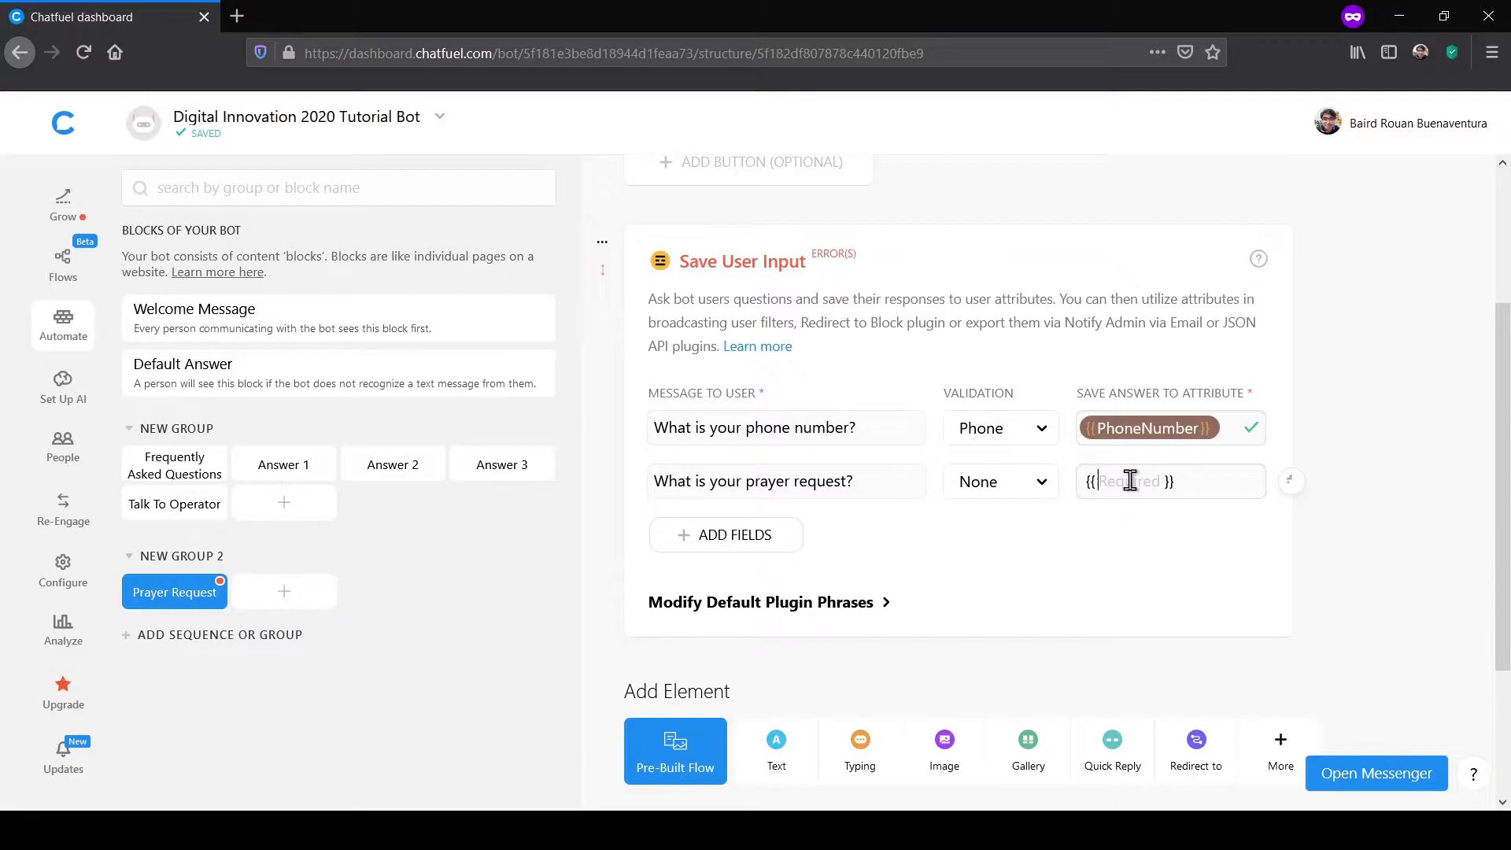
{"action": "left_click", "coordinate": [1053, 494]}
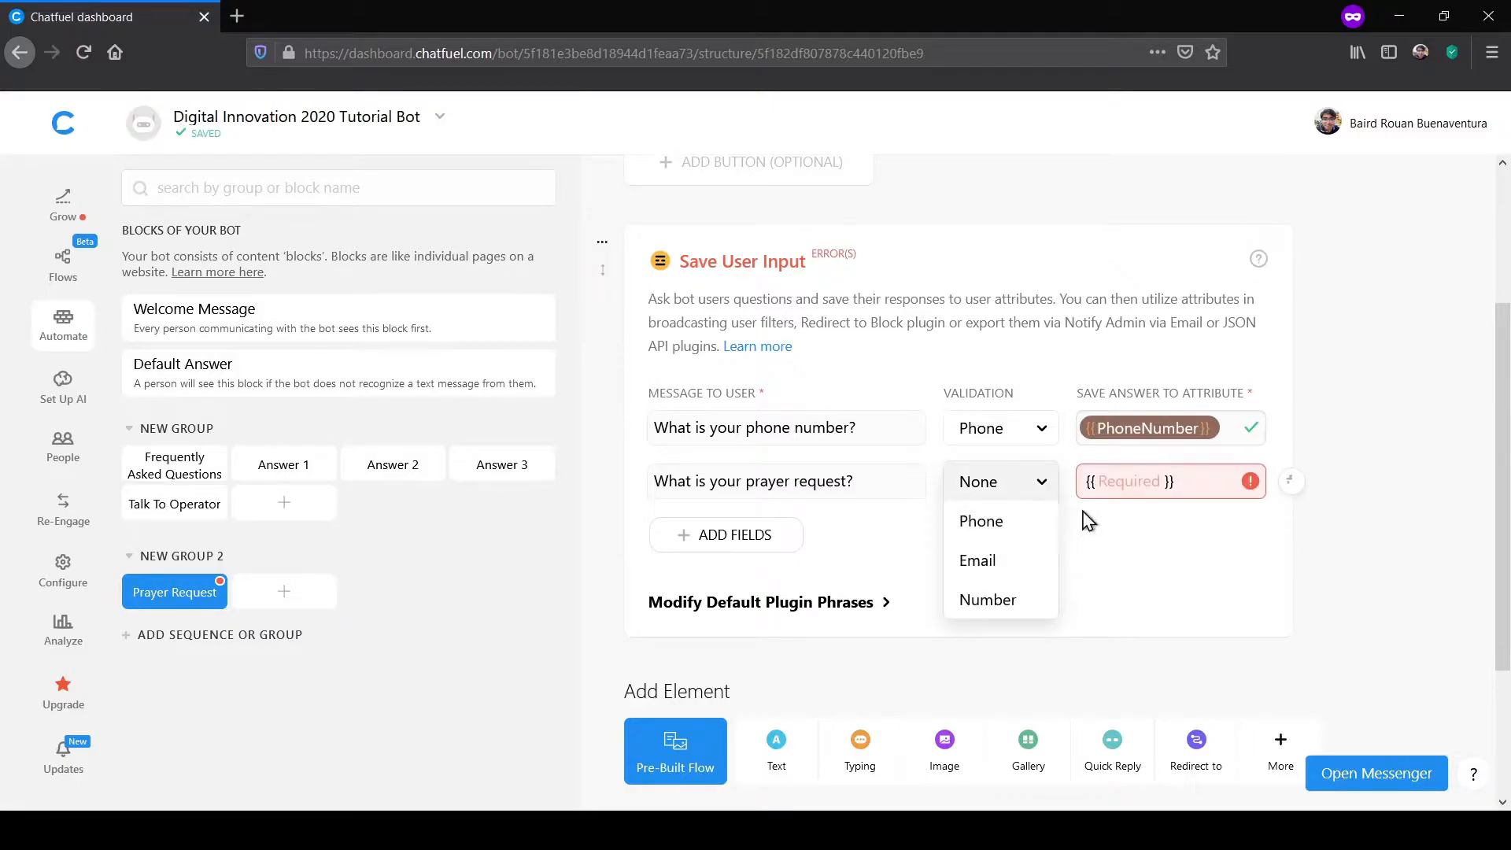
{"action": "left_click", "coordinate": [1124, 482]}
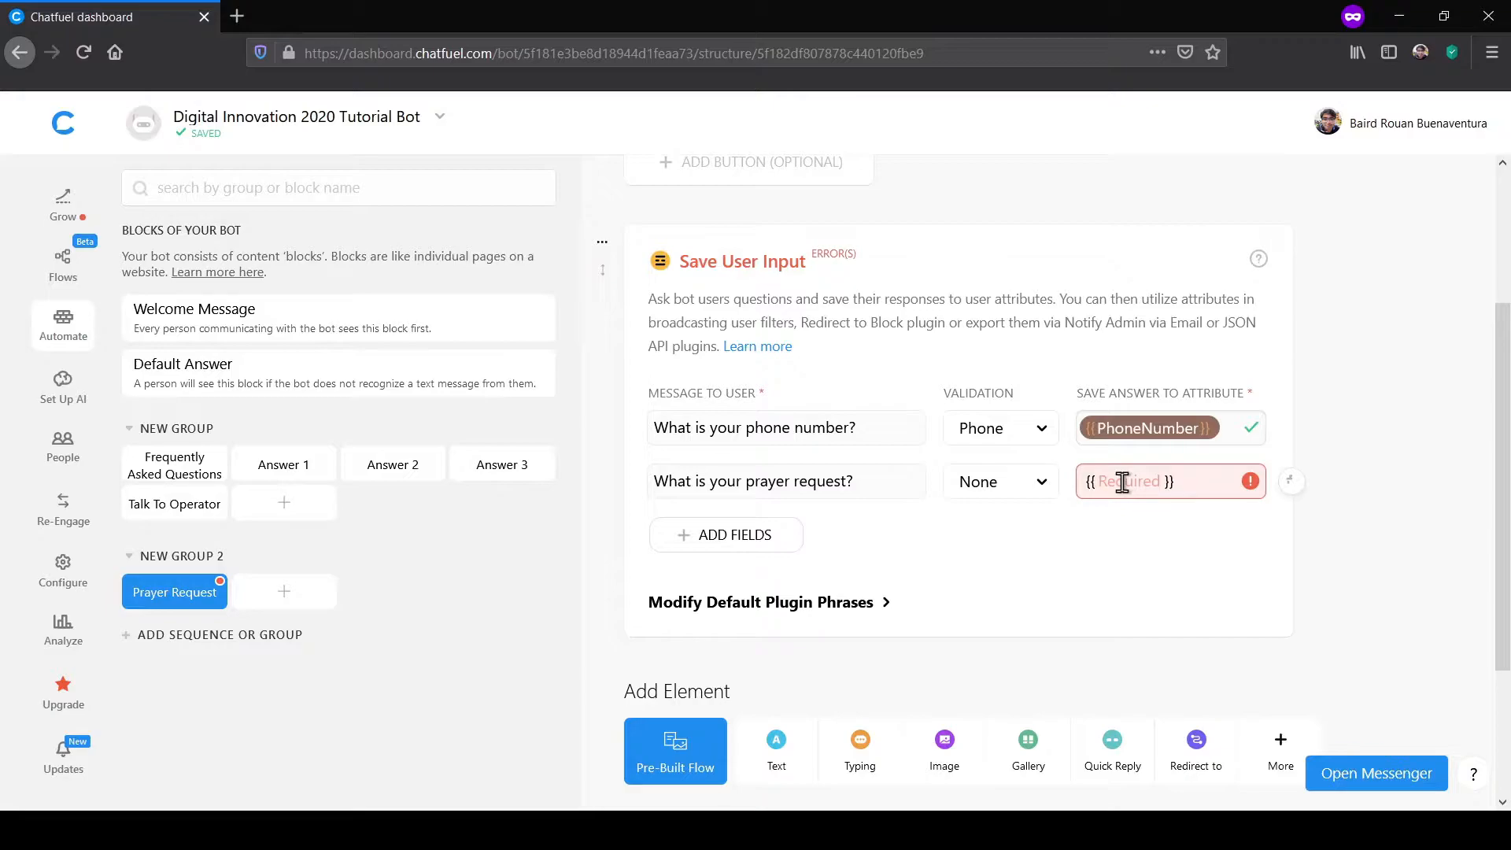
{"action": "type", "text": "PrayerRequest"}
{"action": "left_click", "coordinate": [1195, 594]}
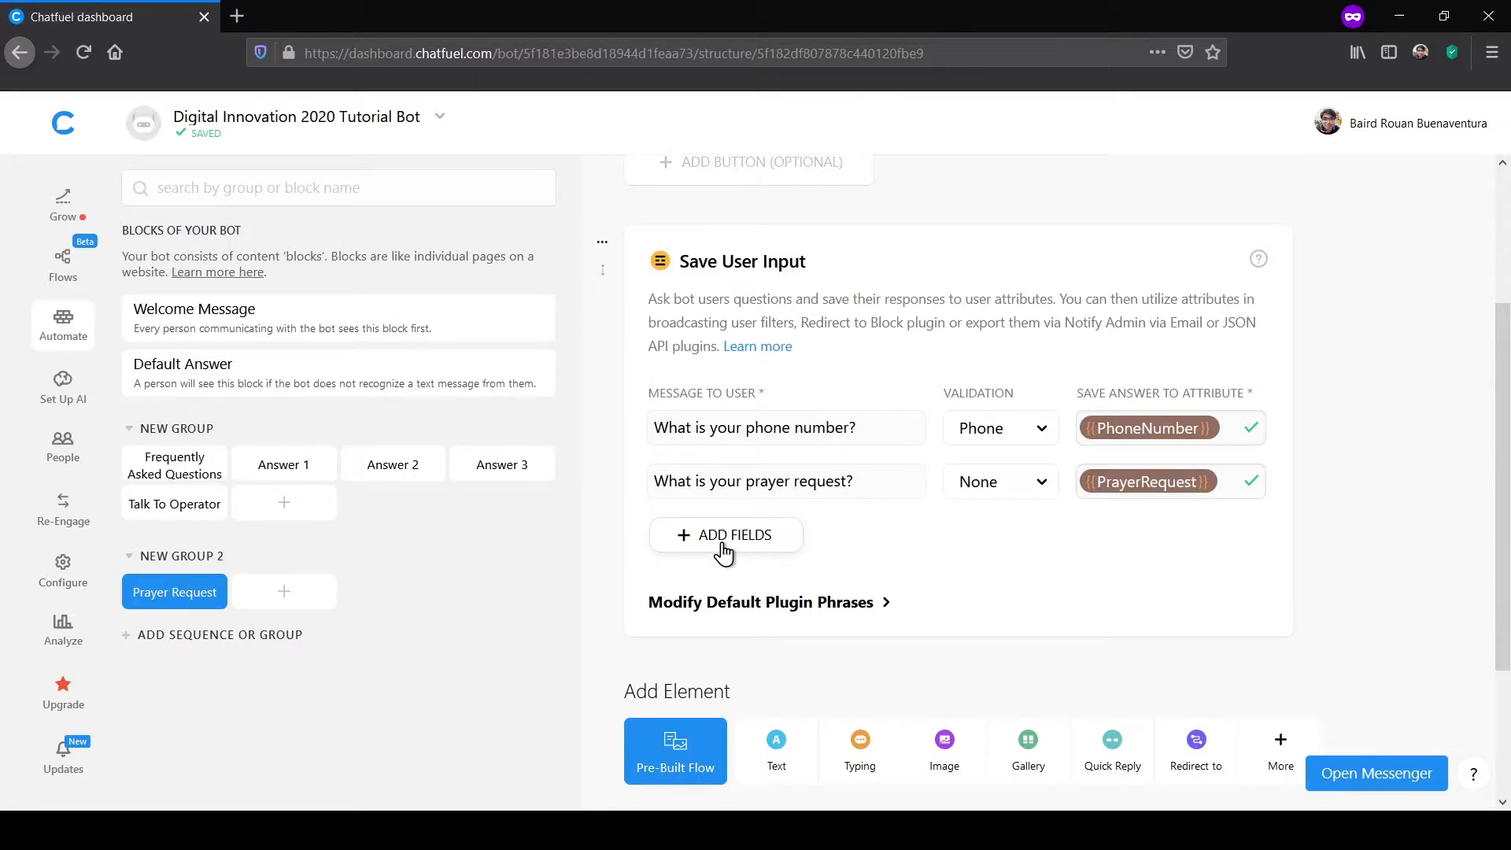
{"action": "scroll", "coordinate": [853, 515], "scroll_direction": "up", "scroll_amount": 3}
{"action": "scroll", "coordinate": [865, 510], "scroll_direction": "down", "scroll_amount": 5}
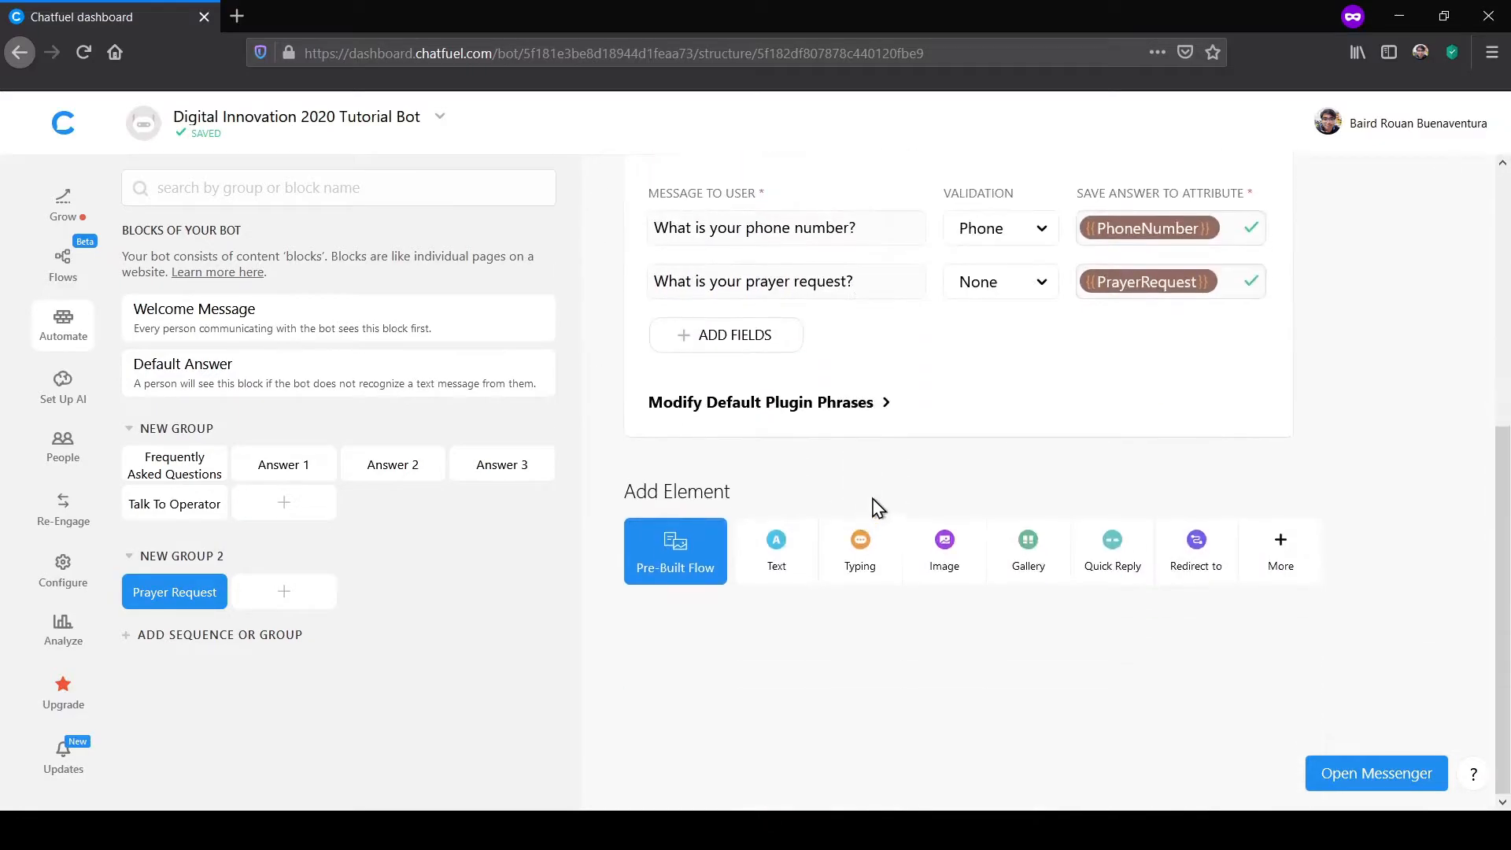
{"action": "scroll", "coordinate": [1107, 507], "scroll_direction": "up", "scroll_amount": 3}
{"action": "scroll", "coordinate": [1178, 648], "scroll_direction": "down", "scroll_amount": 3}
{"action": "scroll", "coordinate": [1344, 560], "scroll_direction": "up", "scroll_amount": 3}
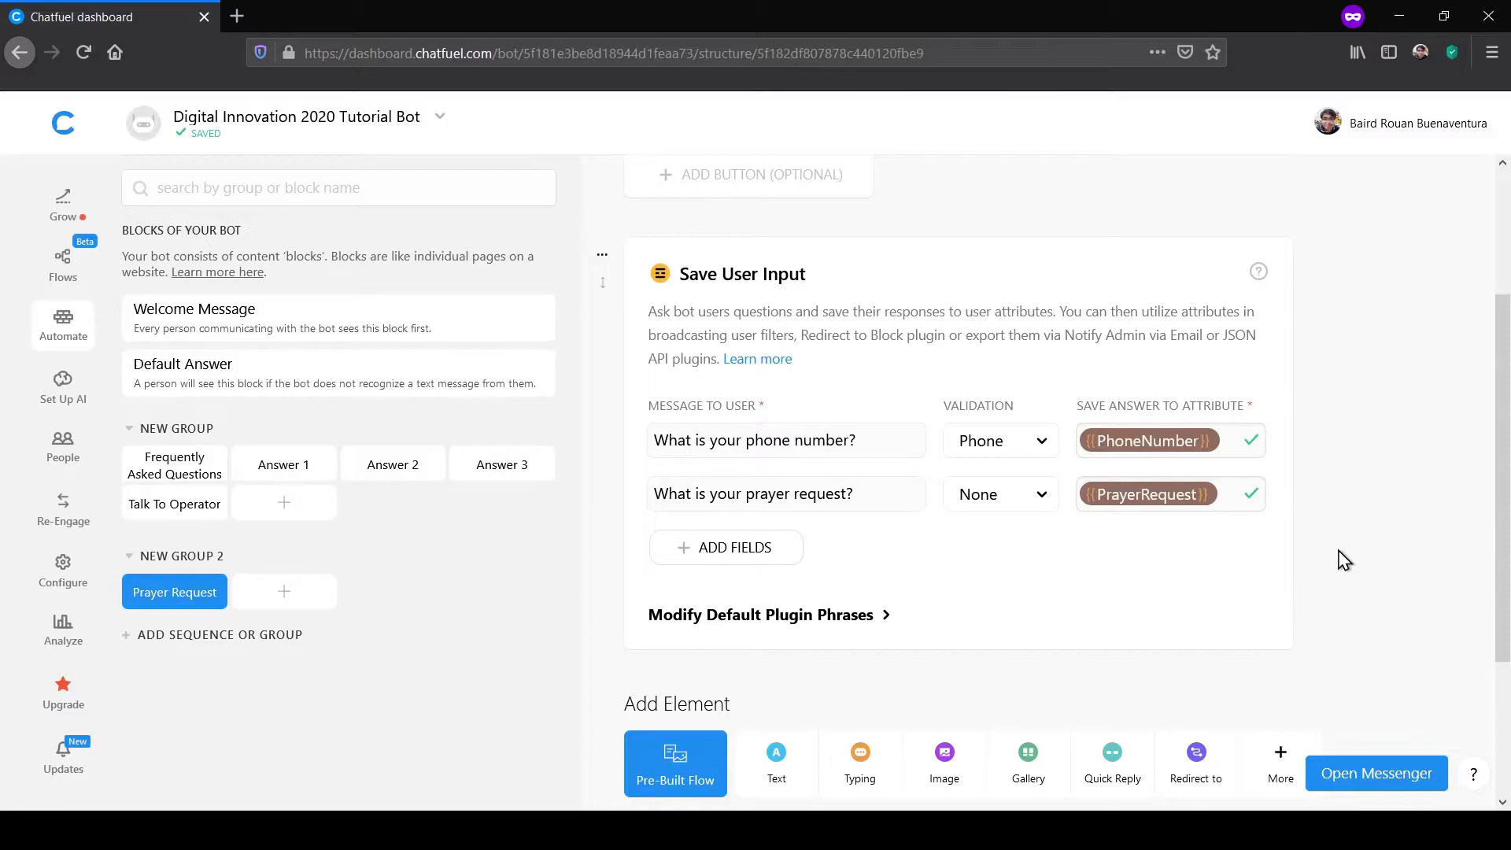
- Add the Save to Google Sheets plugin below Save User Input and connect it to a Google account
{"action": "scroll", "coordinate": [1344, 559], "scroll_direction": "down", "scroll_amount": 3}
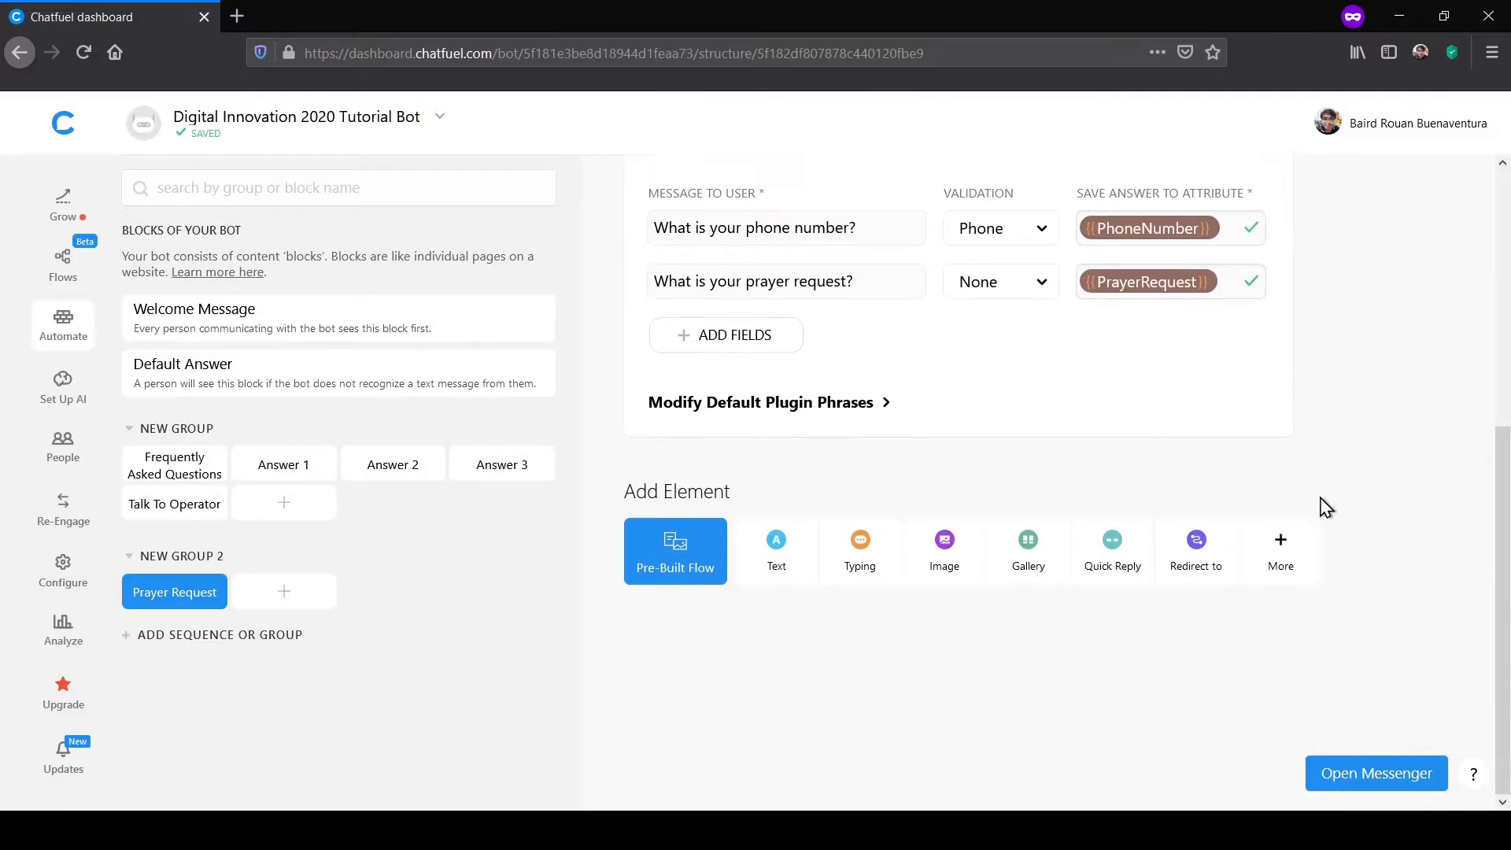
{"action": "left_click", "coordinate": [1277, 545]}
{"action": "left_click", "coordinate": [700, 630]}
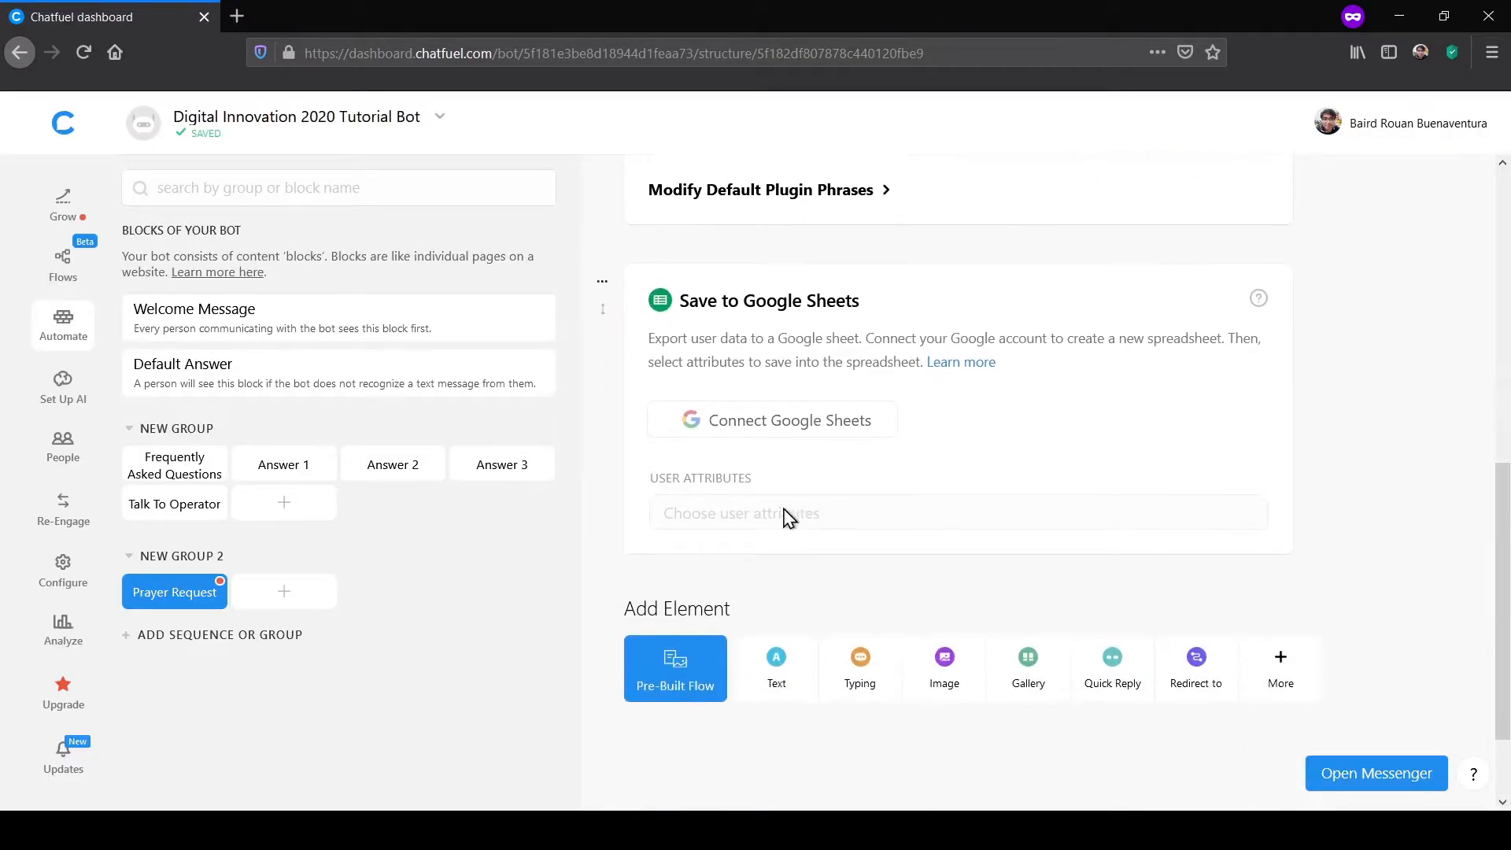
{"action": "left_click", "coordinate": [796, 435]}
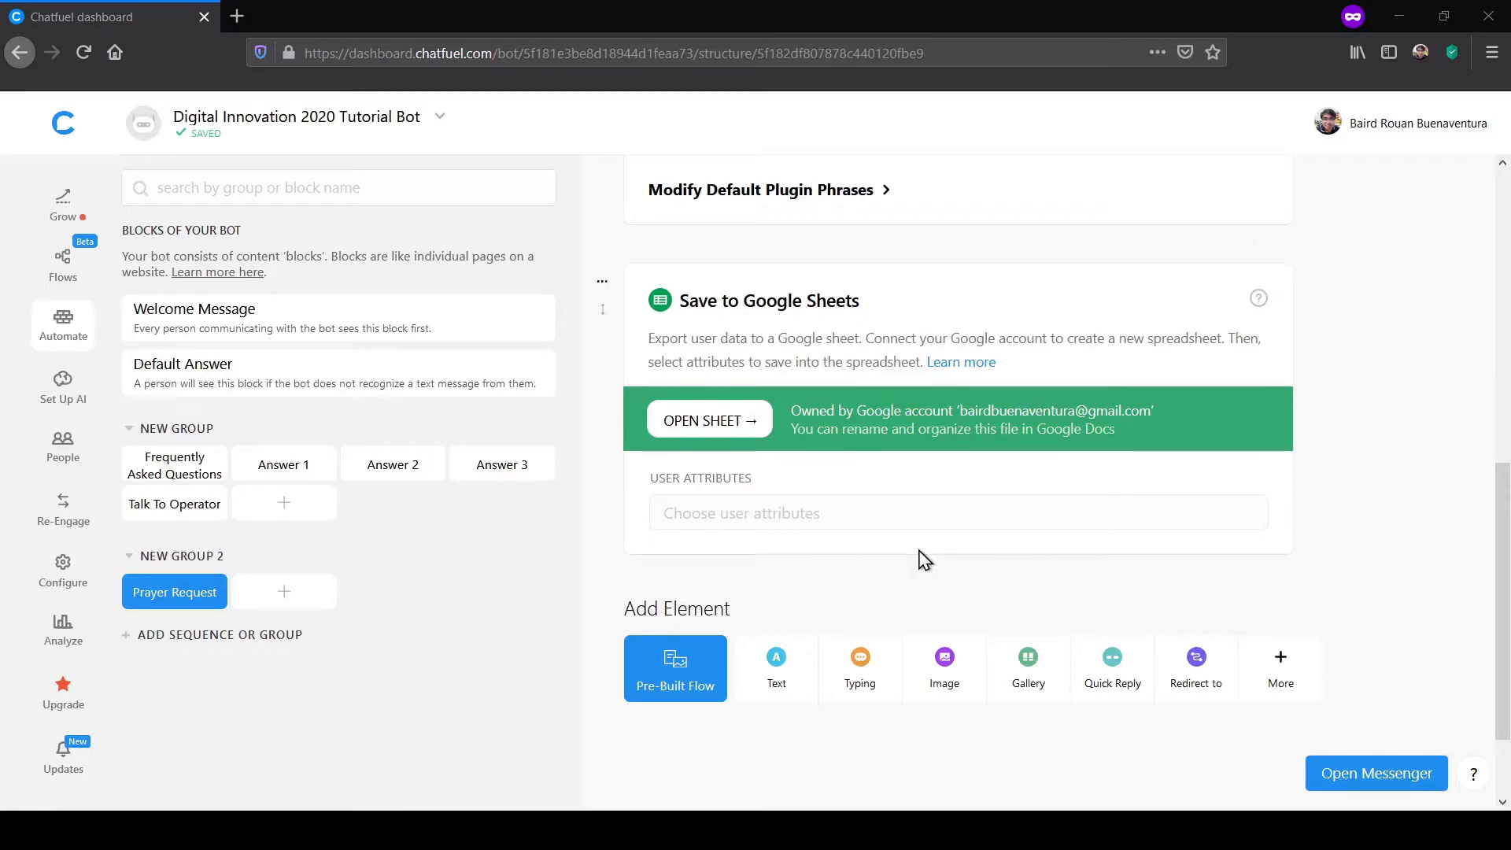
- Open the connected Google sheet to view its header row and return to the Chatfuel dashboard
{"action": "left_click", "coordinate": [740, 425]}
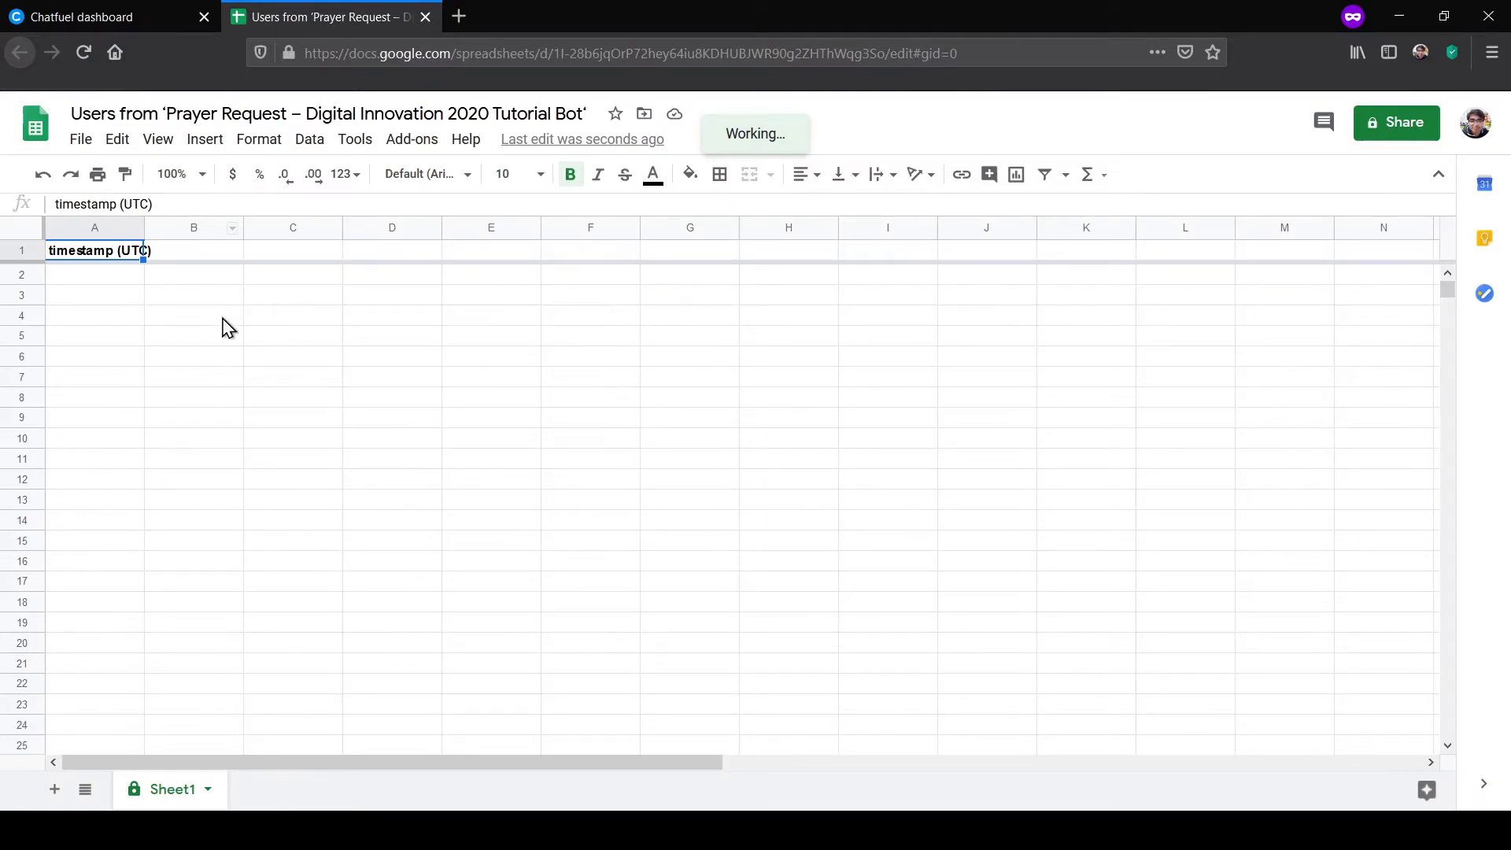
{"action": "left_click", "coordinate": [87, 17]}
- Choose first name, last name, PhoneNumber and PrayerRequest as the user attributes to save to the Google sheet
{"action": "left_click", "coordinate": [792, 507]}
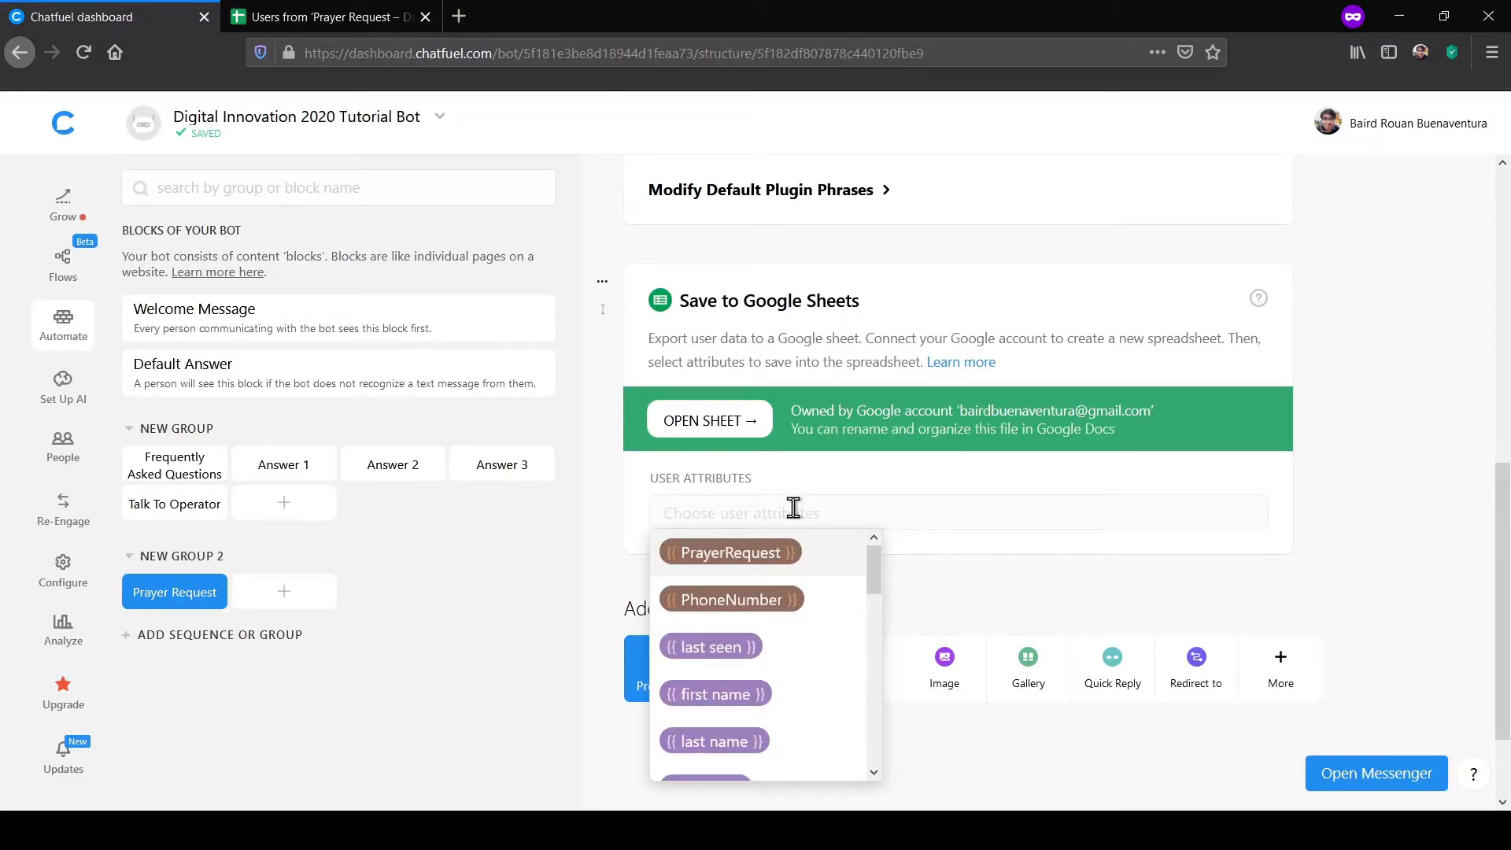
{"action": "type", "text": "fir"}
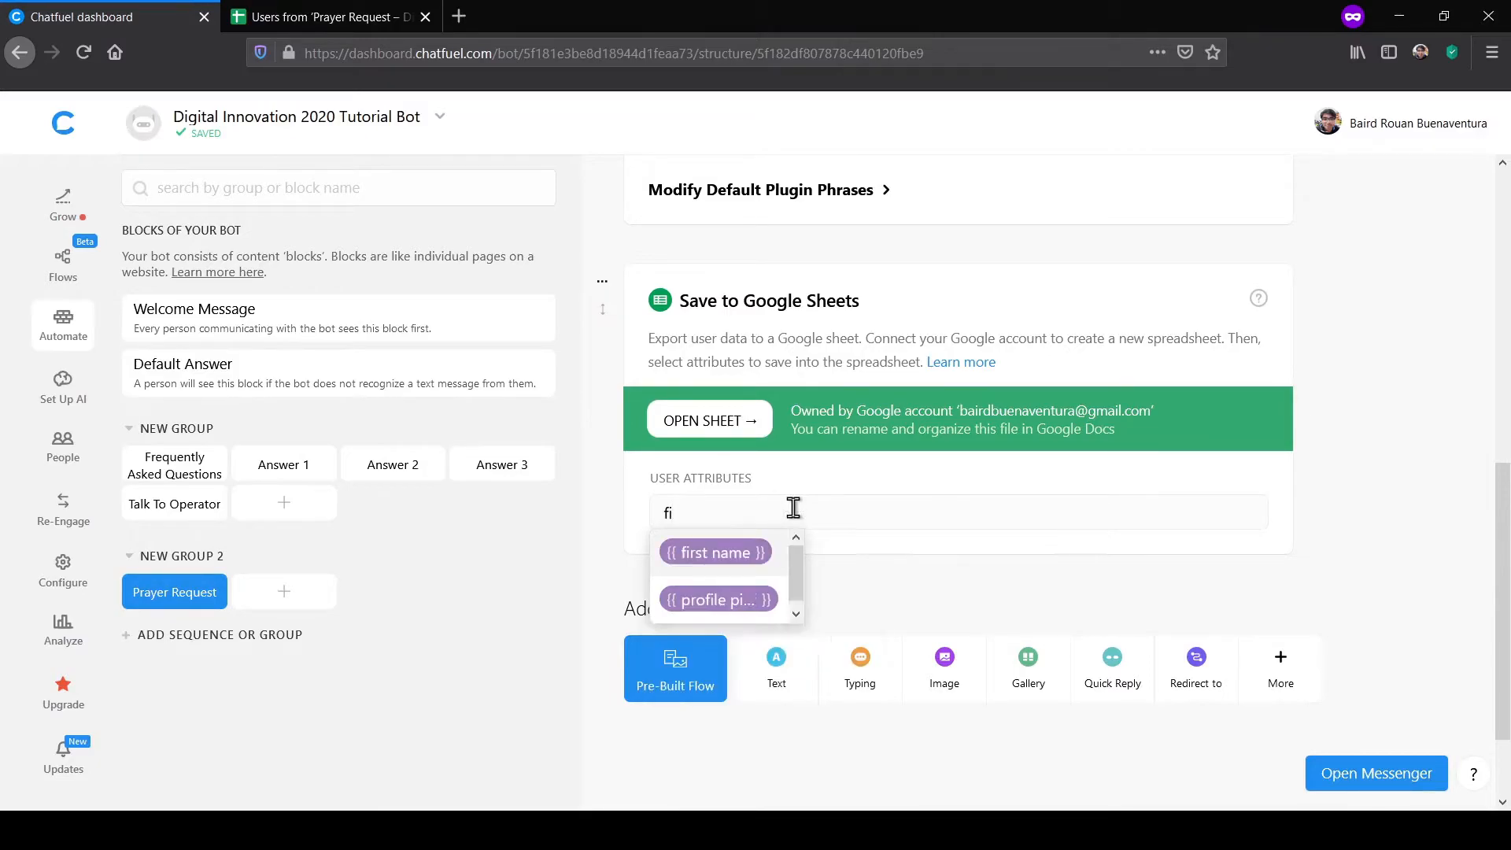
{"action": "left_click", "coordinate": [693, 554]}
{"action": "type", "text": "last"}
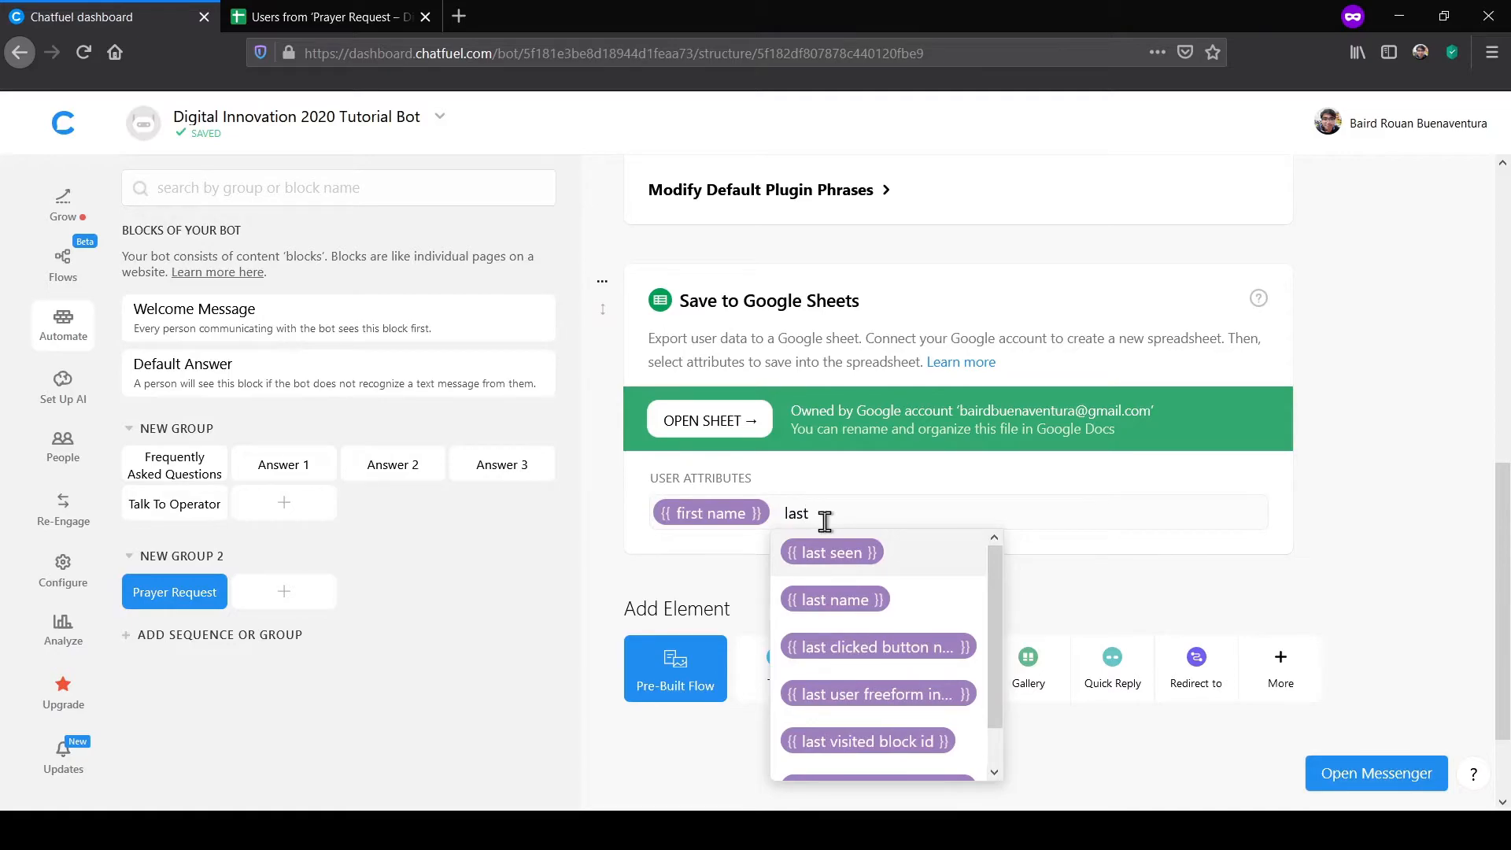
{"action": "left_click", "coordinate": [887, 590]}
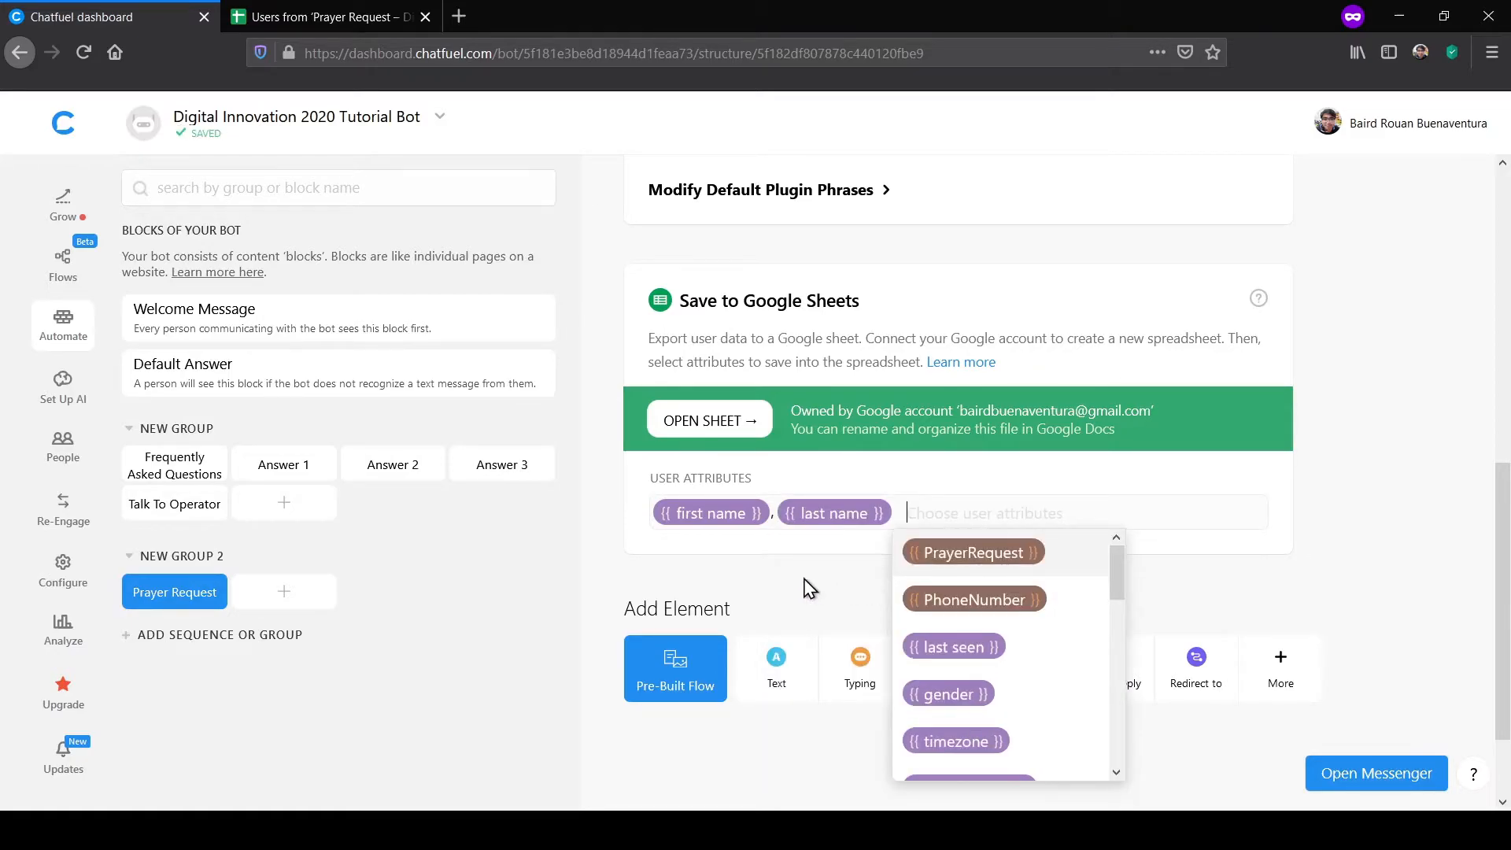
{"action": "type", "text": "phon"}
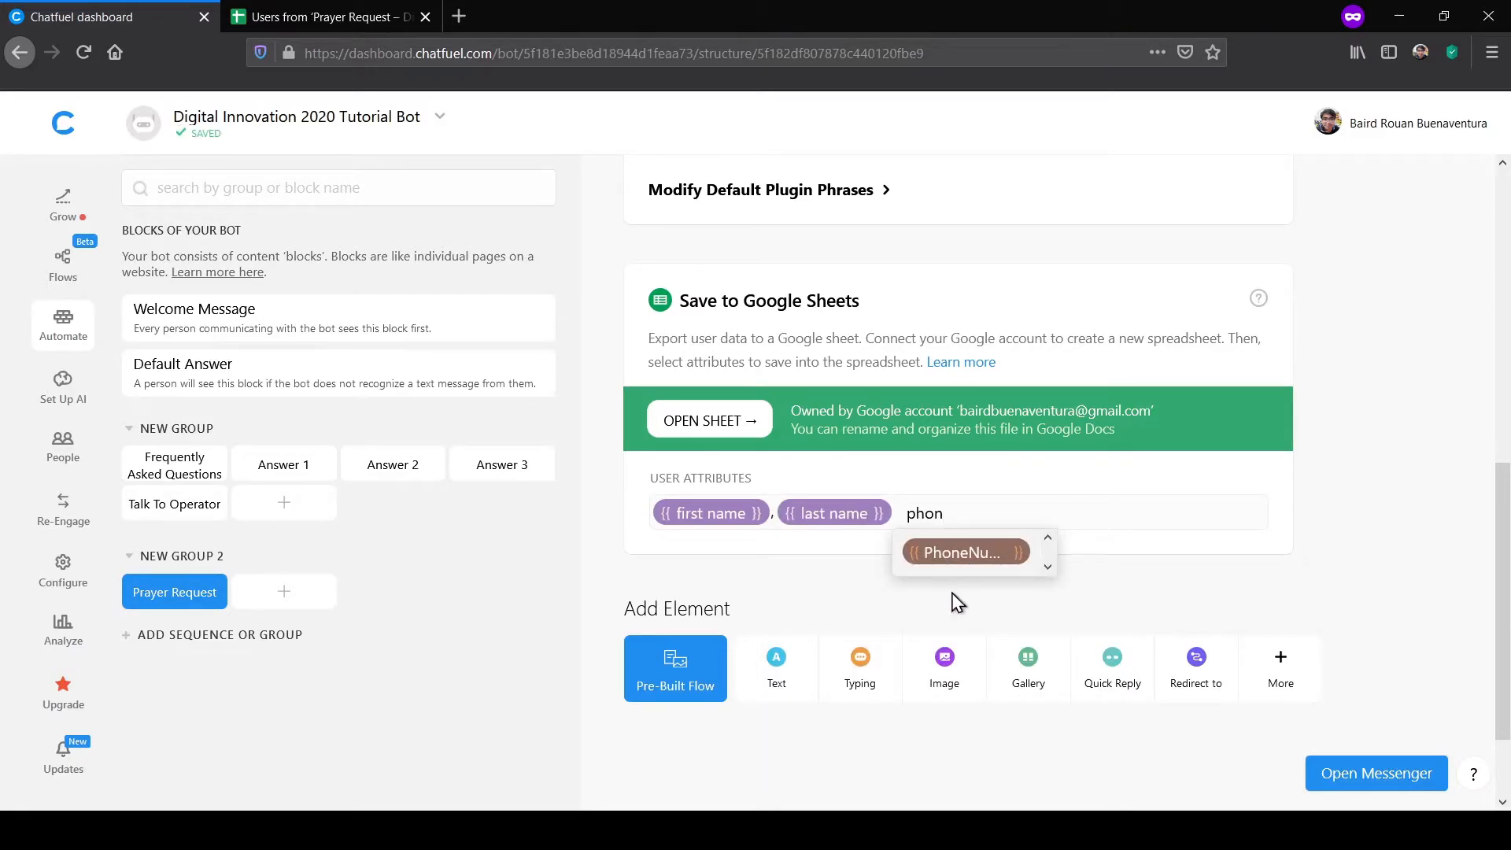
{"action": "left_click", "coordinate": [998, 558]}
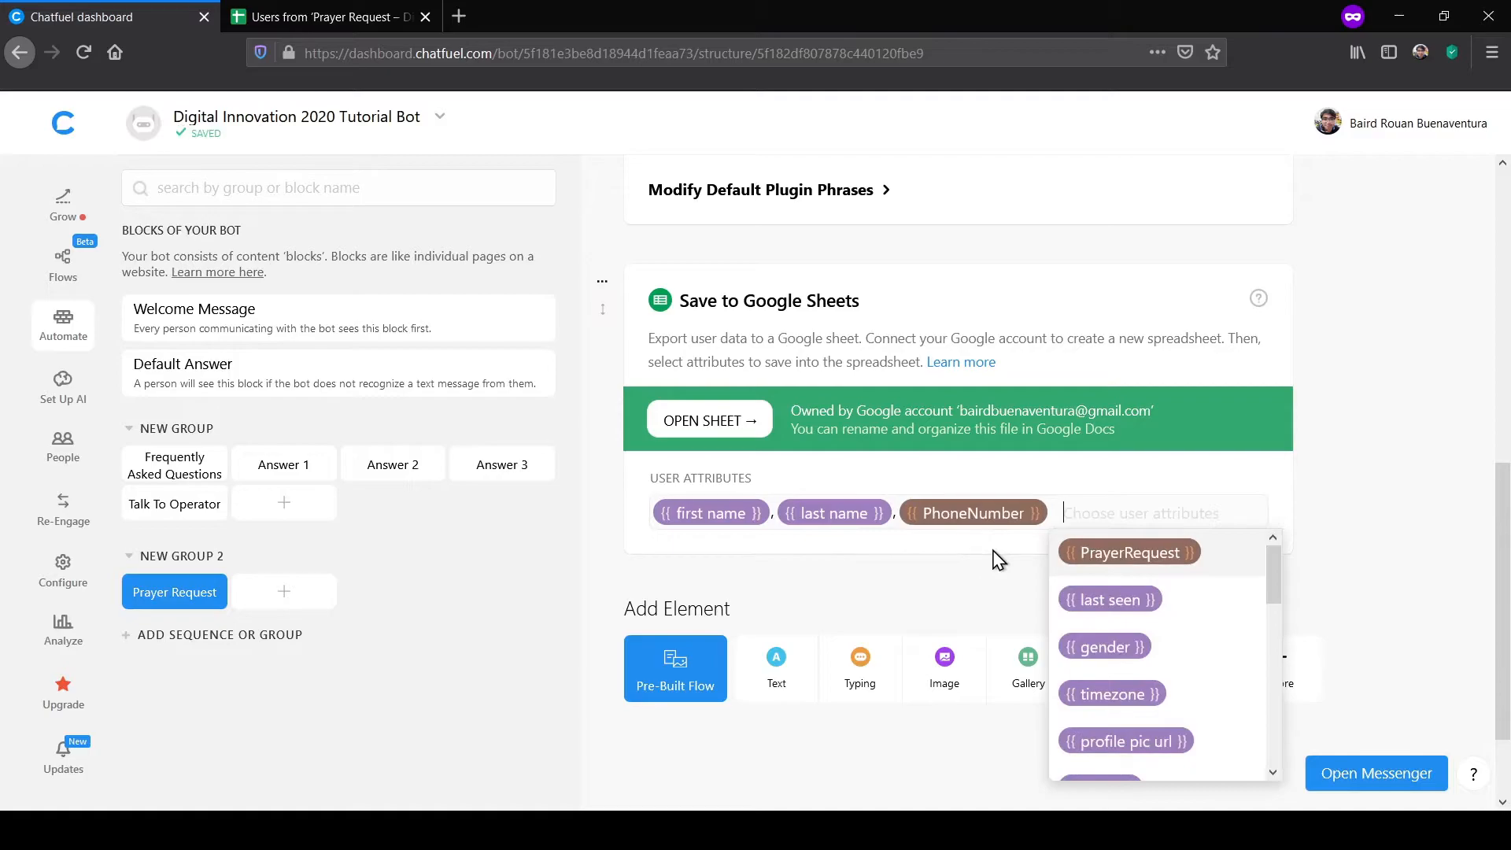
{"action": "left_click", "coordinate": [1086, 555]}
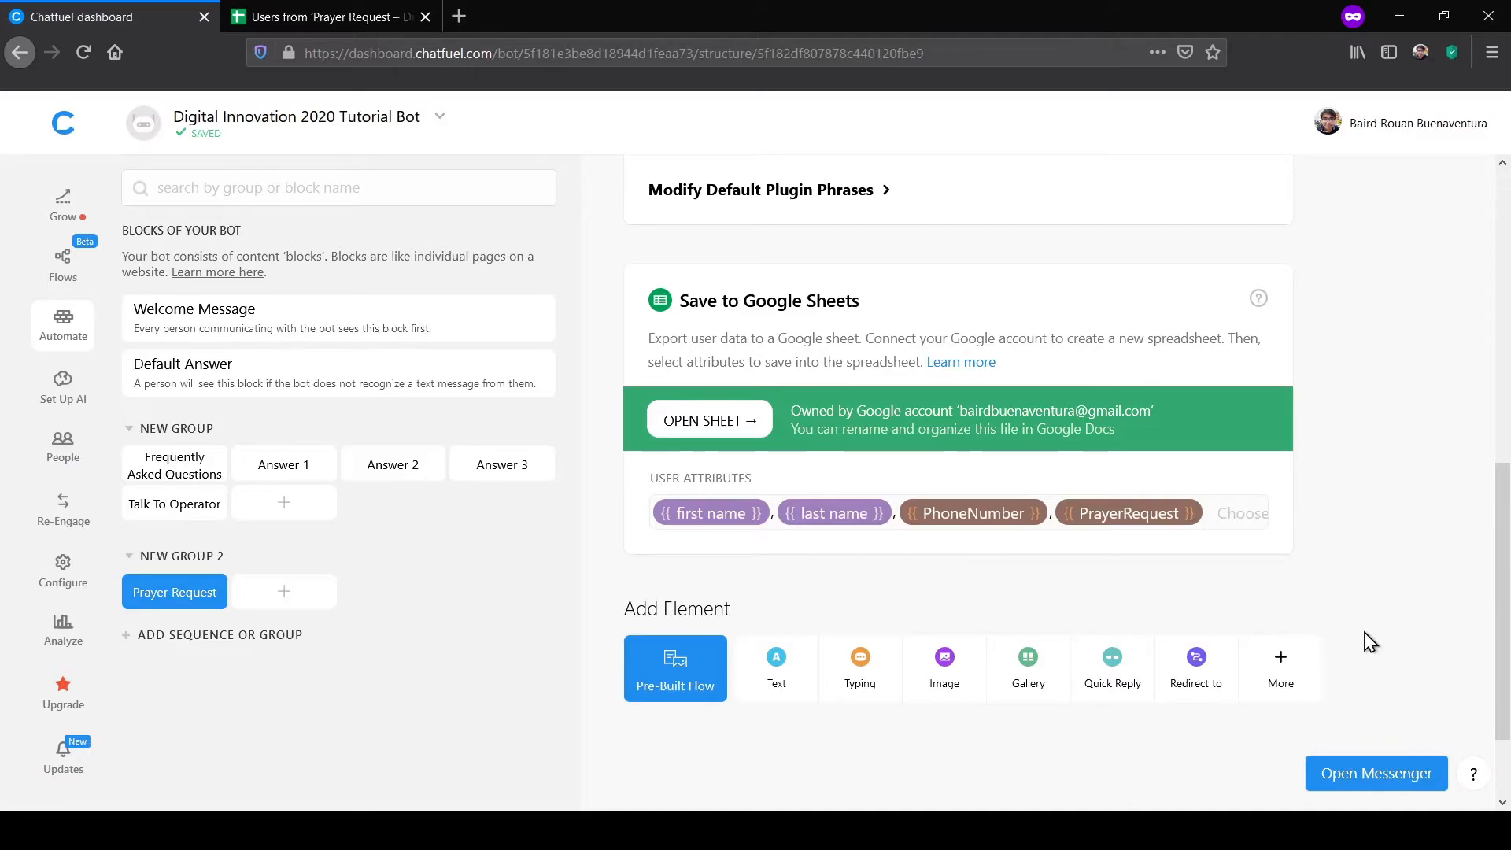
- Switch to the connected Google sheet and examine its column headers for the chosen attributes
{"action": "left_click", "coordinate": [366, 27]}
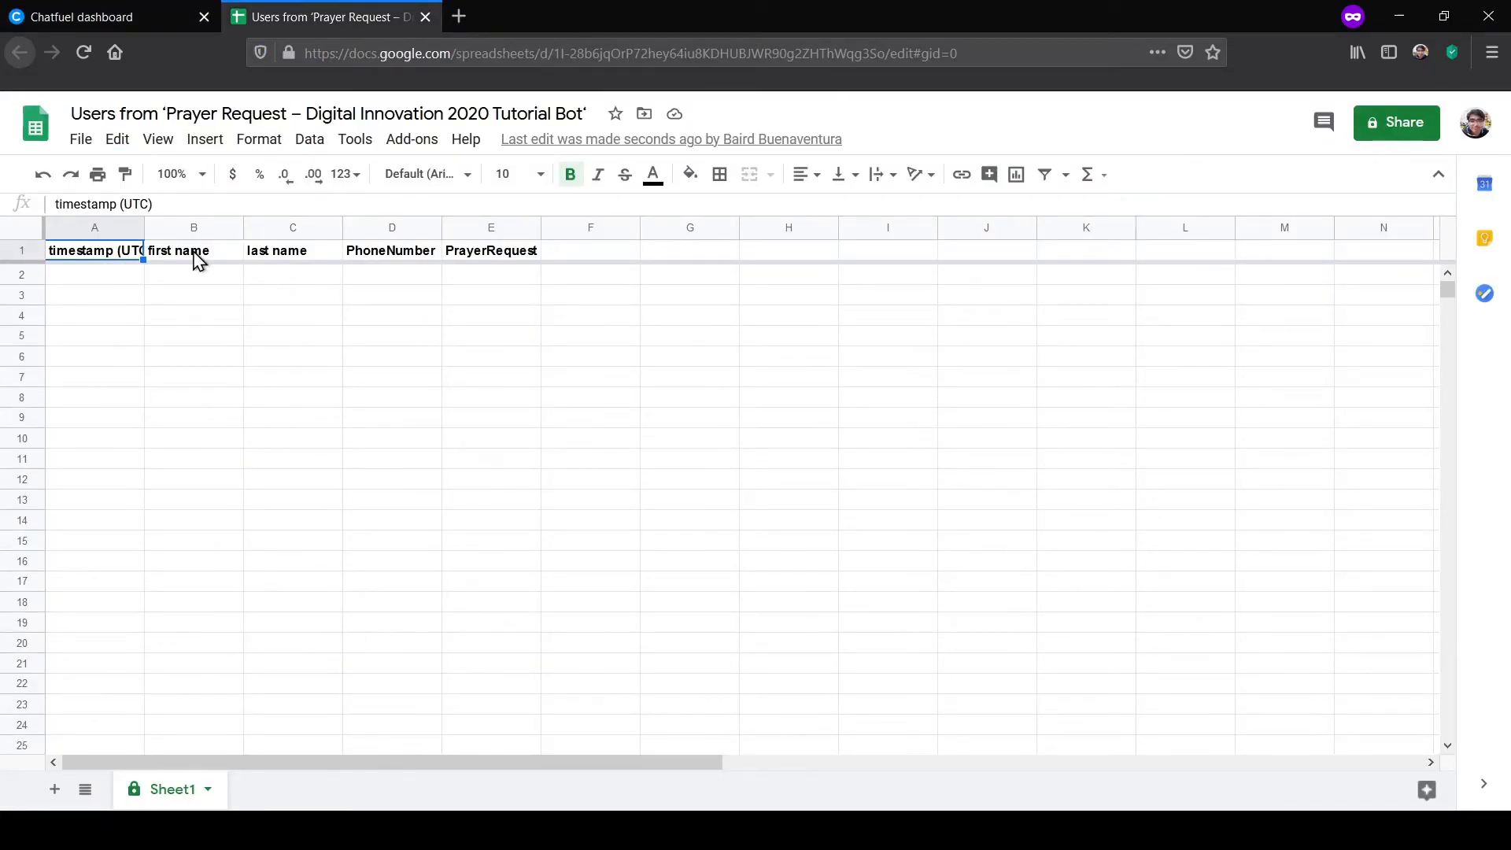
- Check the sheet's header cells one by one, from timestamp (UTC) through PrayerRequest
{"action": "left_click", "coordinate": [118, 281]}
{"action": "left_click", "coordinate": [131, 253]}
{"action": "left_click", "coordinate": [183, 256]}
{"action": "left_click", "coordinate": [335, 256]}
{"action": "left_click", "coordinate": [397, 253]}
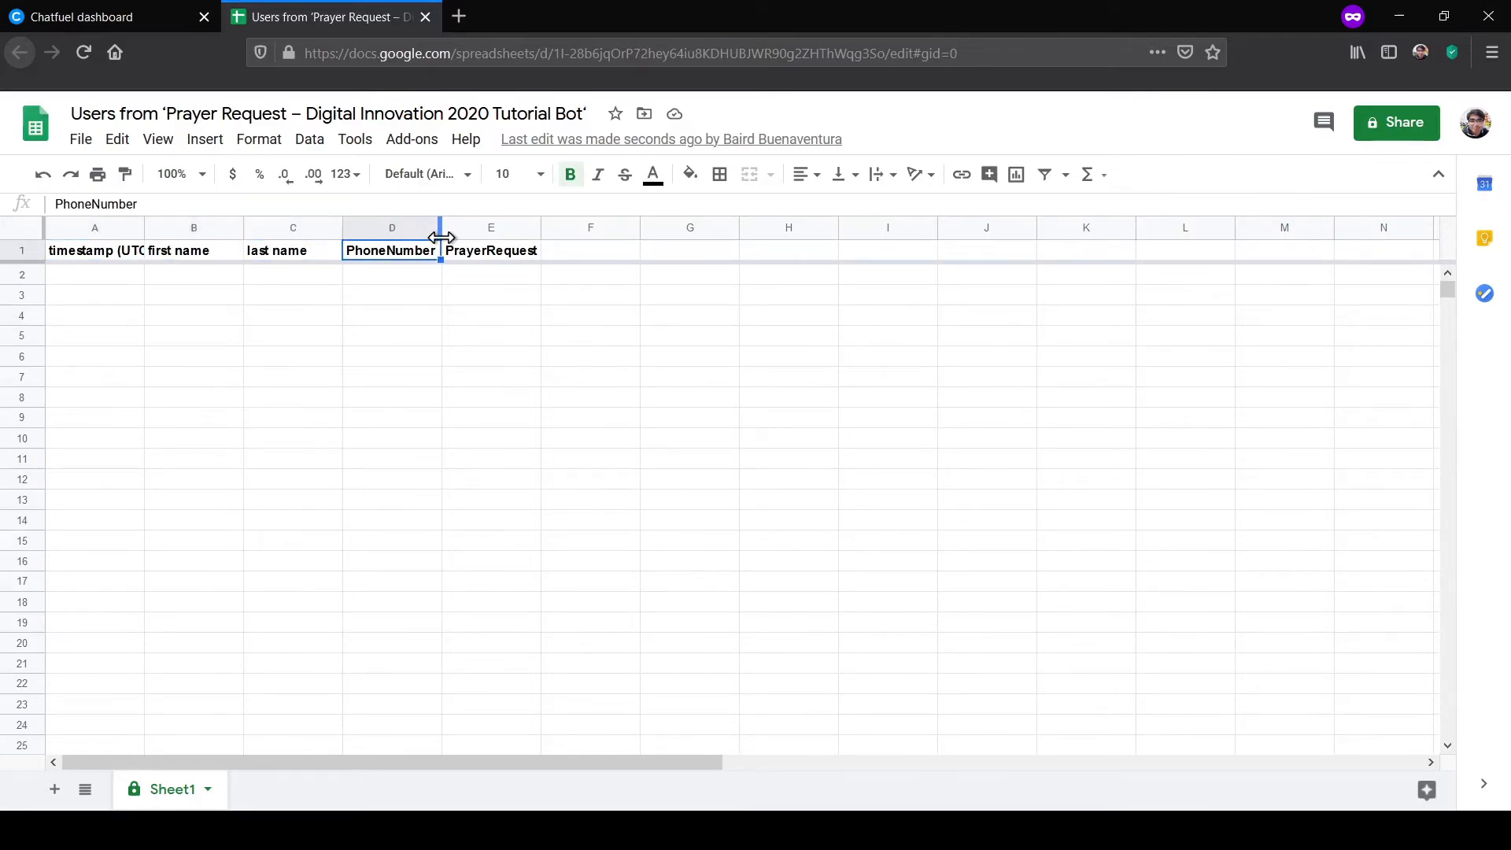
{"action": "left_click", "coordinate": [472, 256]}
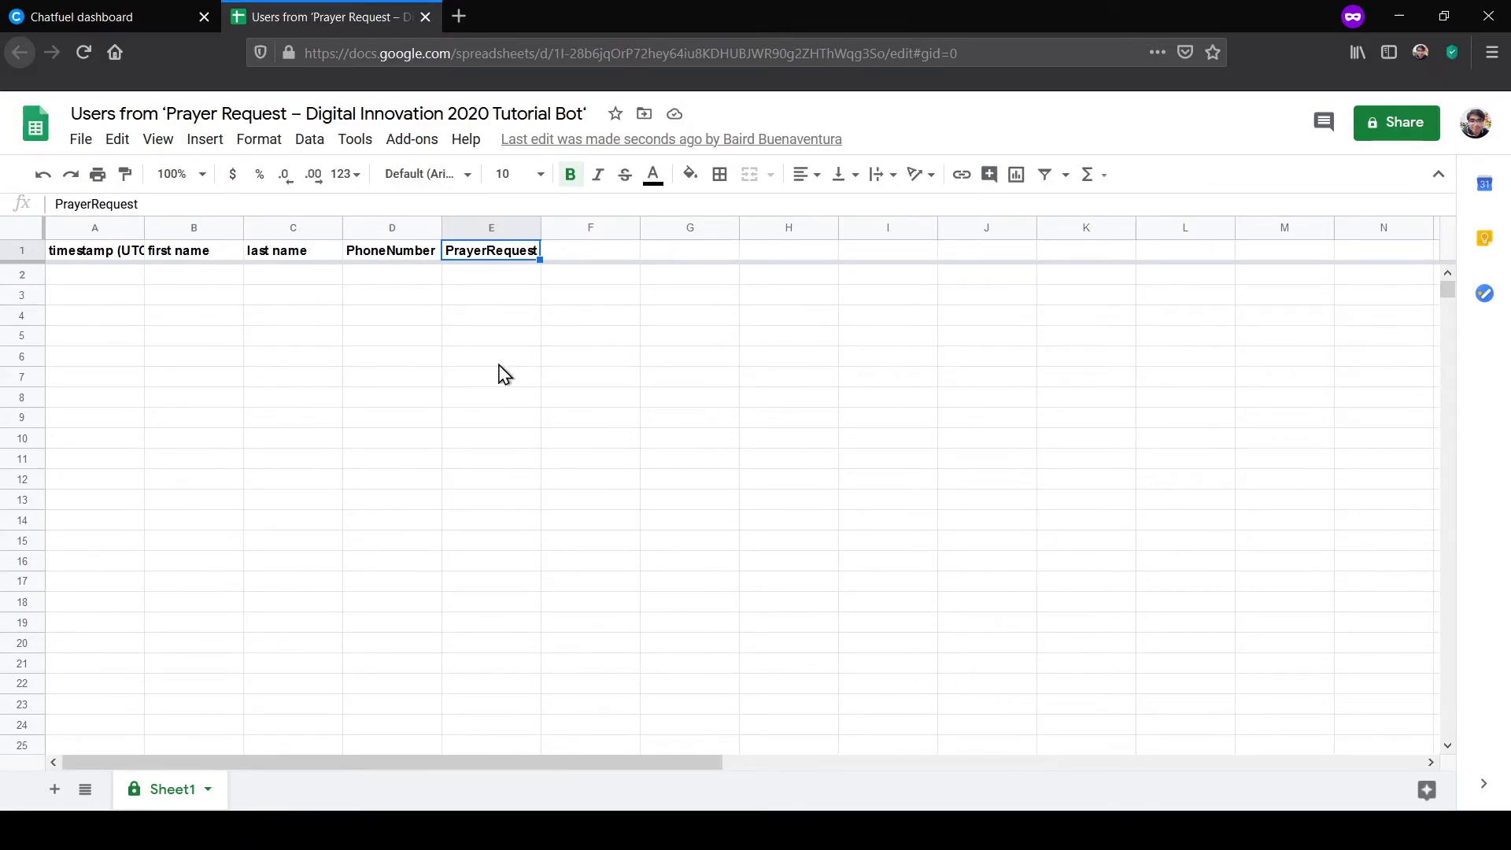
- Return to the Chatfuel dashboard and review the Prayer Request block's plugins and opening text
{"action": "left_click", "coordinate": [142, 21]}
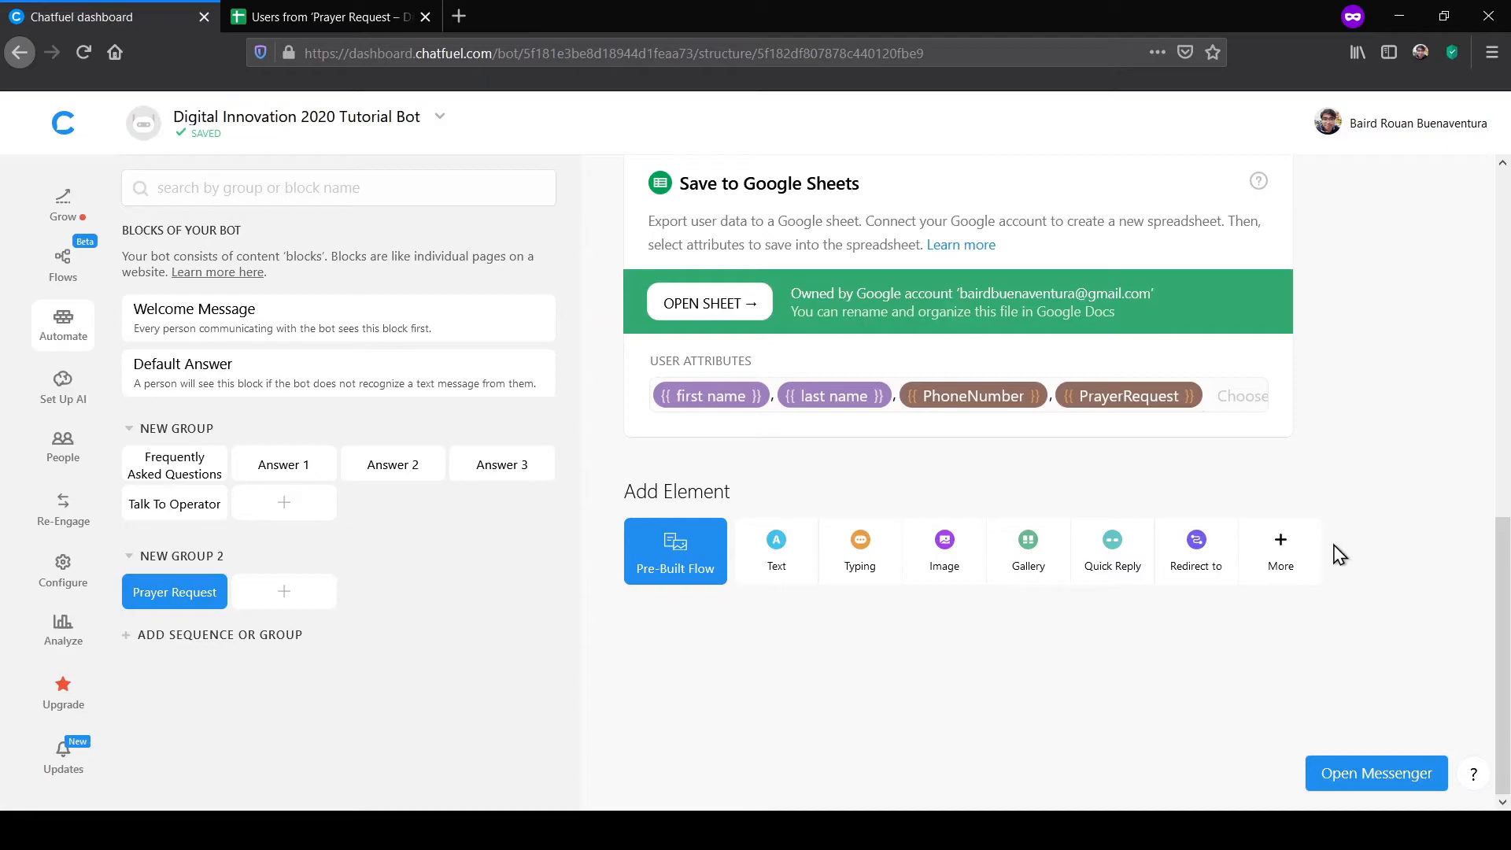
{"action": "scroll", "coordinate": [1377, 582], "scroll_direction": "up", "scroll_amount": 10}
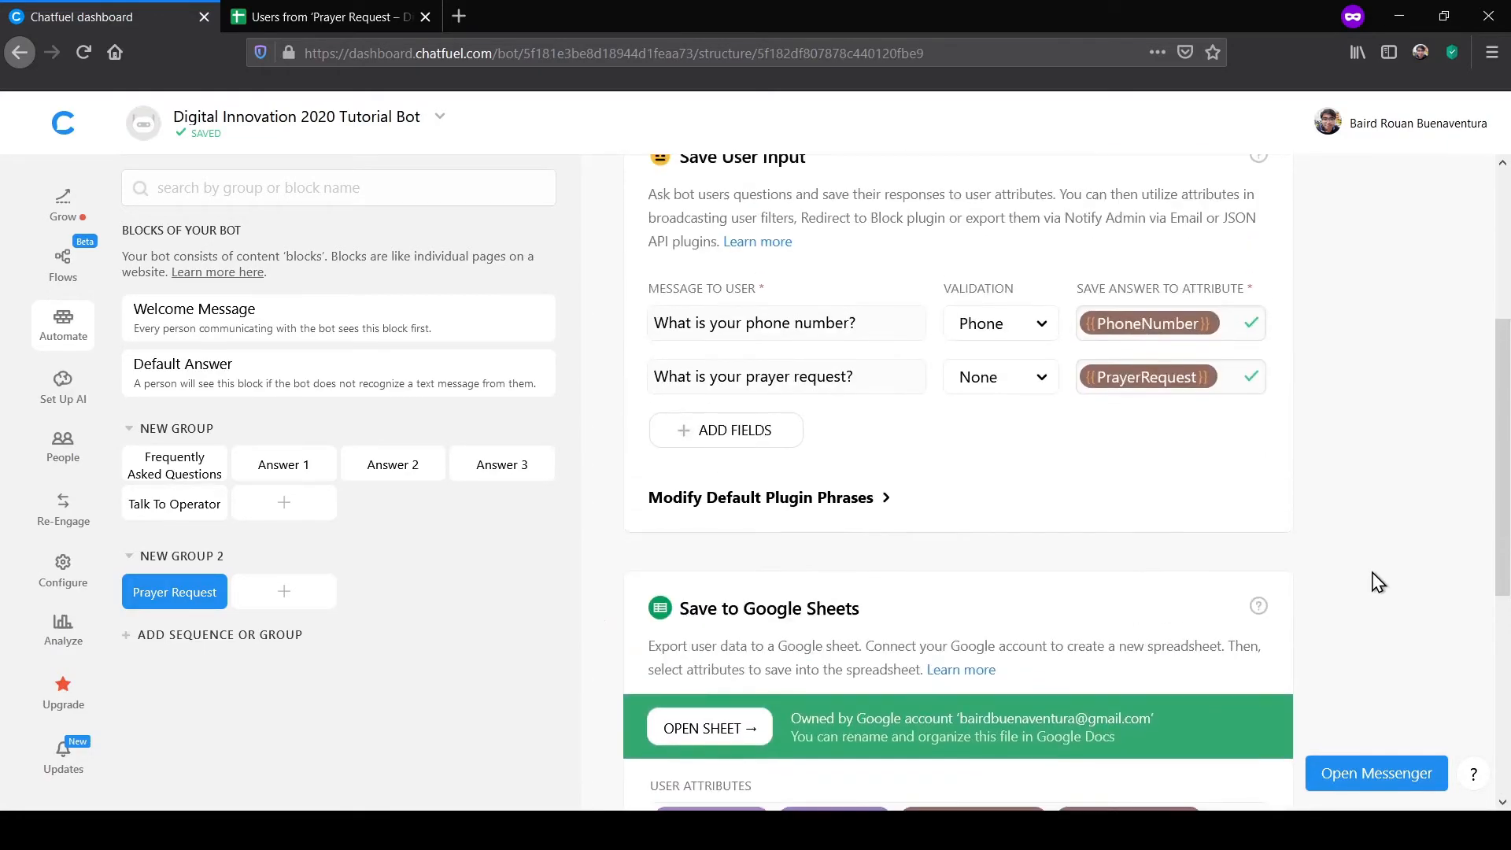
{"action": "scroll", "coordinate": [1379, 583], "scroll_direction": "down", "scroll_amount": 8}
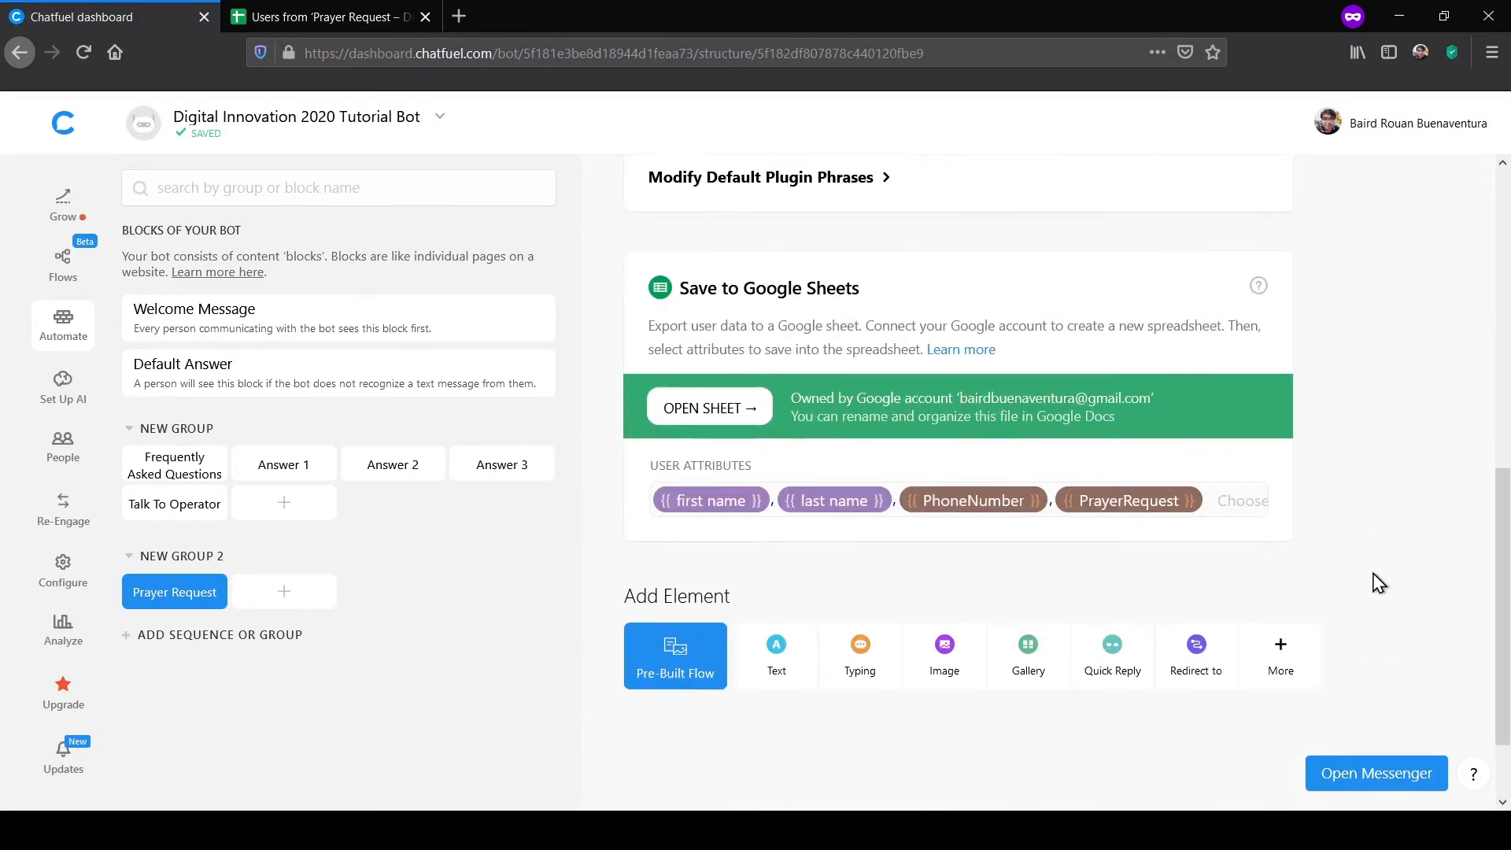
{"action": "scroll", "coordinate": [1379, 583], "scroll_direction": "up", "scroll_amount": 3}
{"action": "scroll", "coordinate": [1379, 587], "scroll_direction": "up", "scroll_amount": 5}
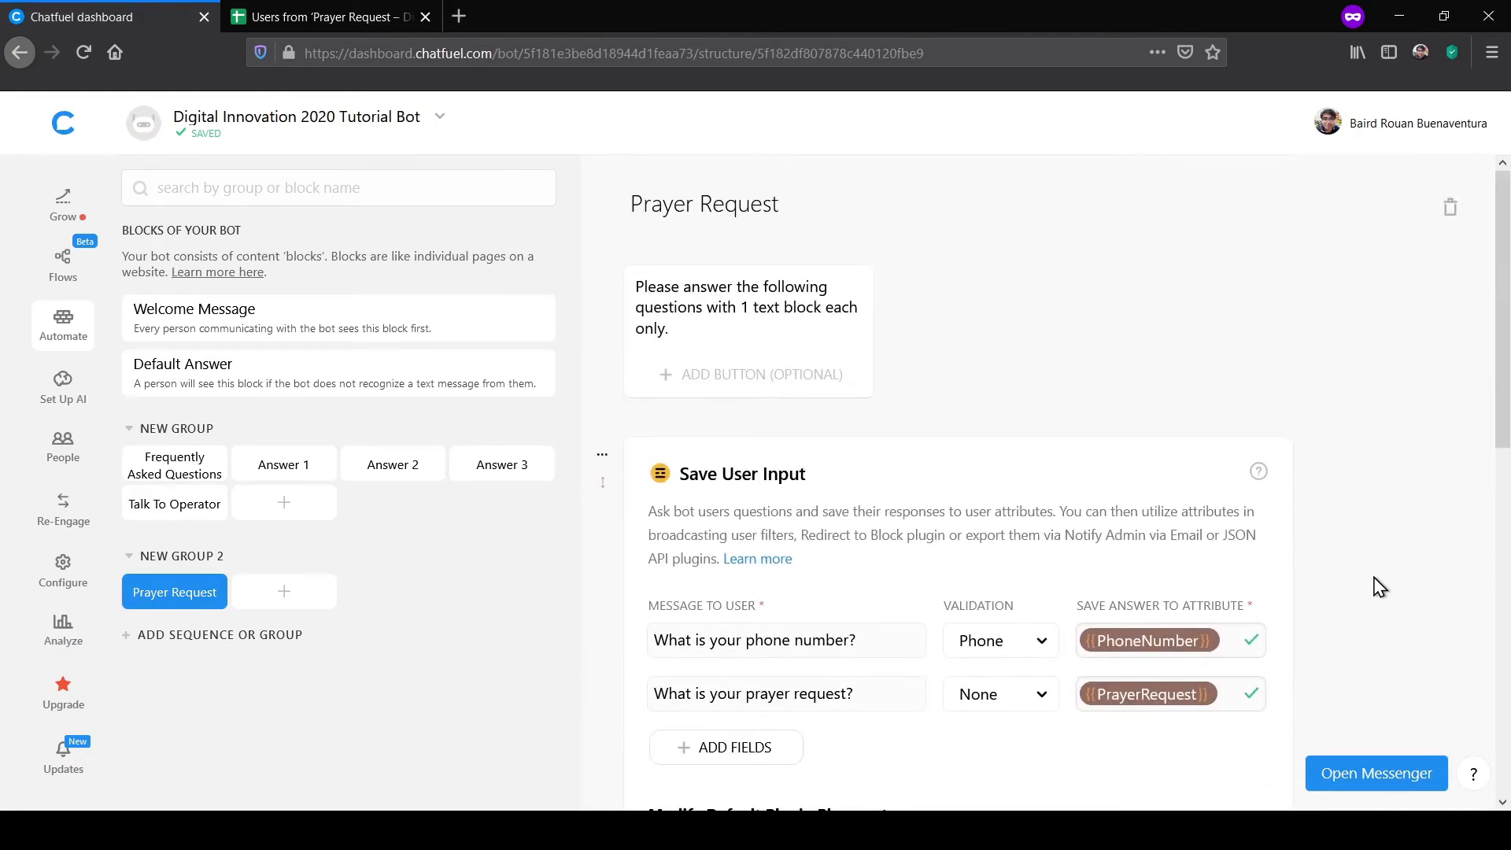
- Add a text card below Save to Google Sheets and copy the "Frequently Asked Questions?" wording from an existing block
{"action": "scroll", "coordinate": [1379, 588], "scroll_direction": "down", "scroll_amount": 8}
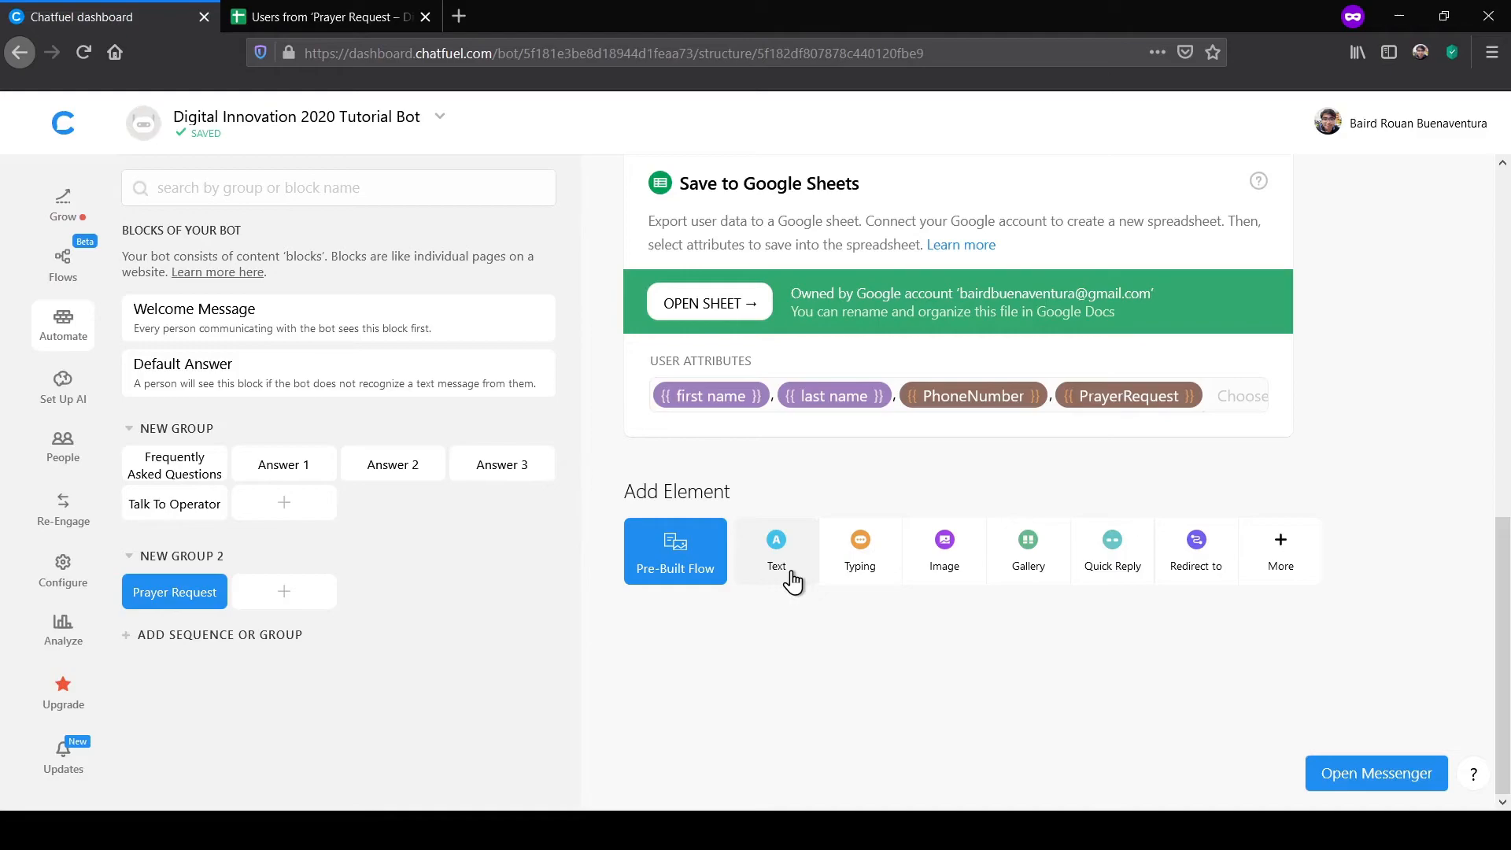
{"action": "left_click", "coordinate": [777, 551]}
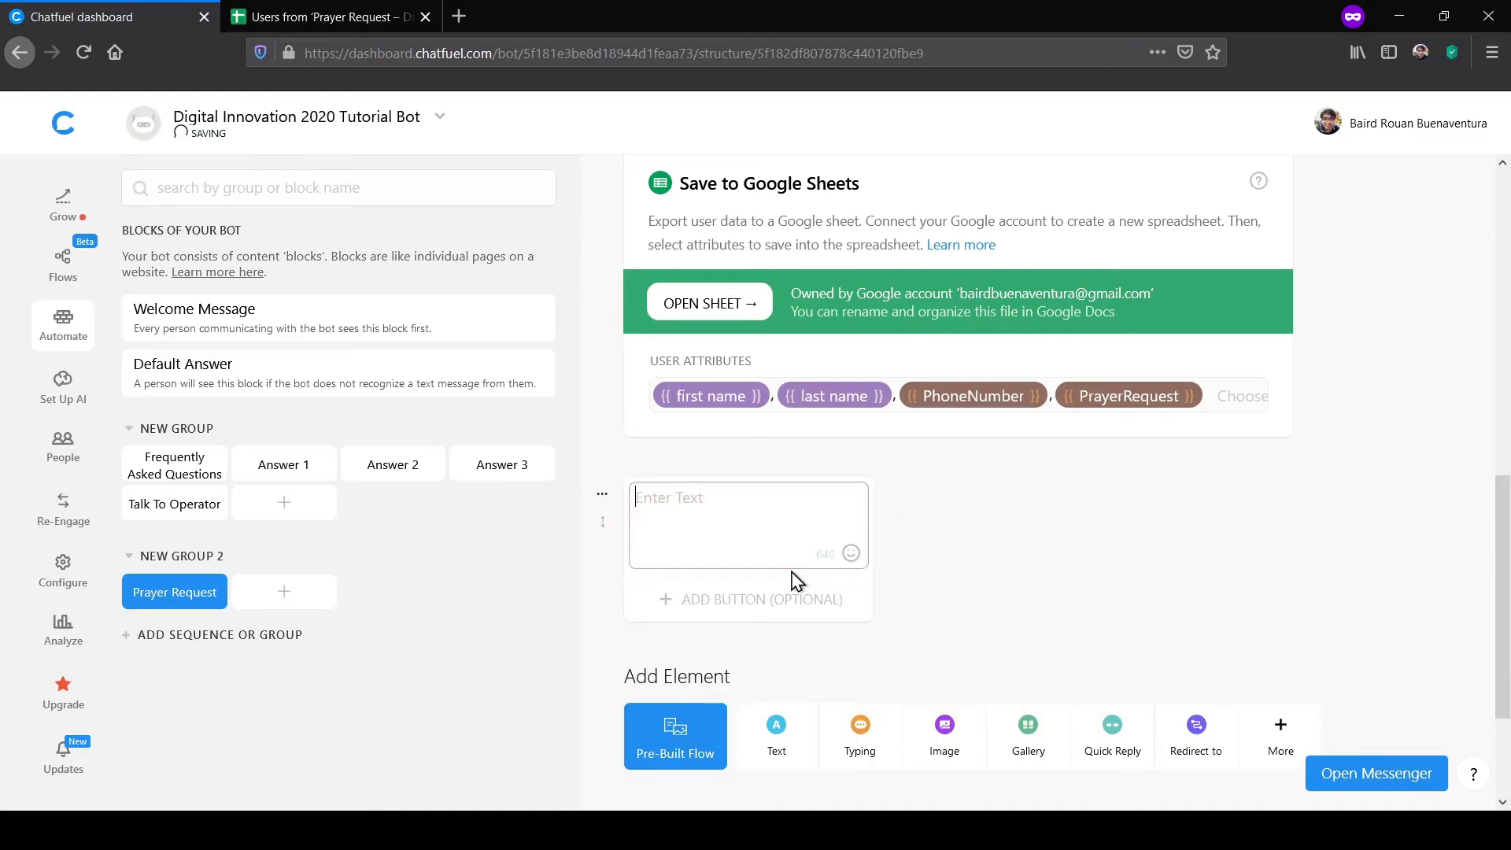
{"action": "left_click", "coordinate": [259, 472]}
{"action": "left_click", "coordinate": [782, 435]}
{"action": "left_click_drag", "start_coordinate": [706, 423], "coordinate": [574, 540]}
{"action": "key", "text": "ctrl+c"}
{"action": "left_click", "coordinate": [177, 592]}
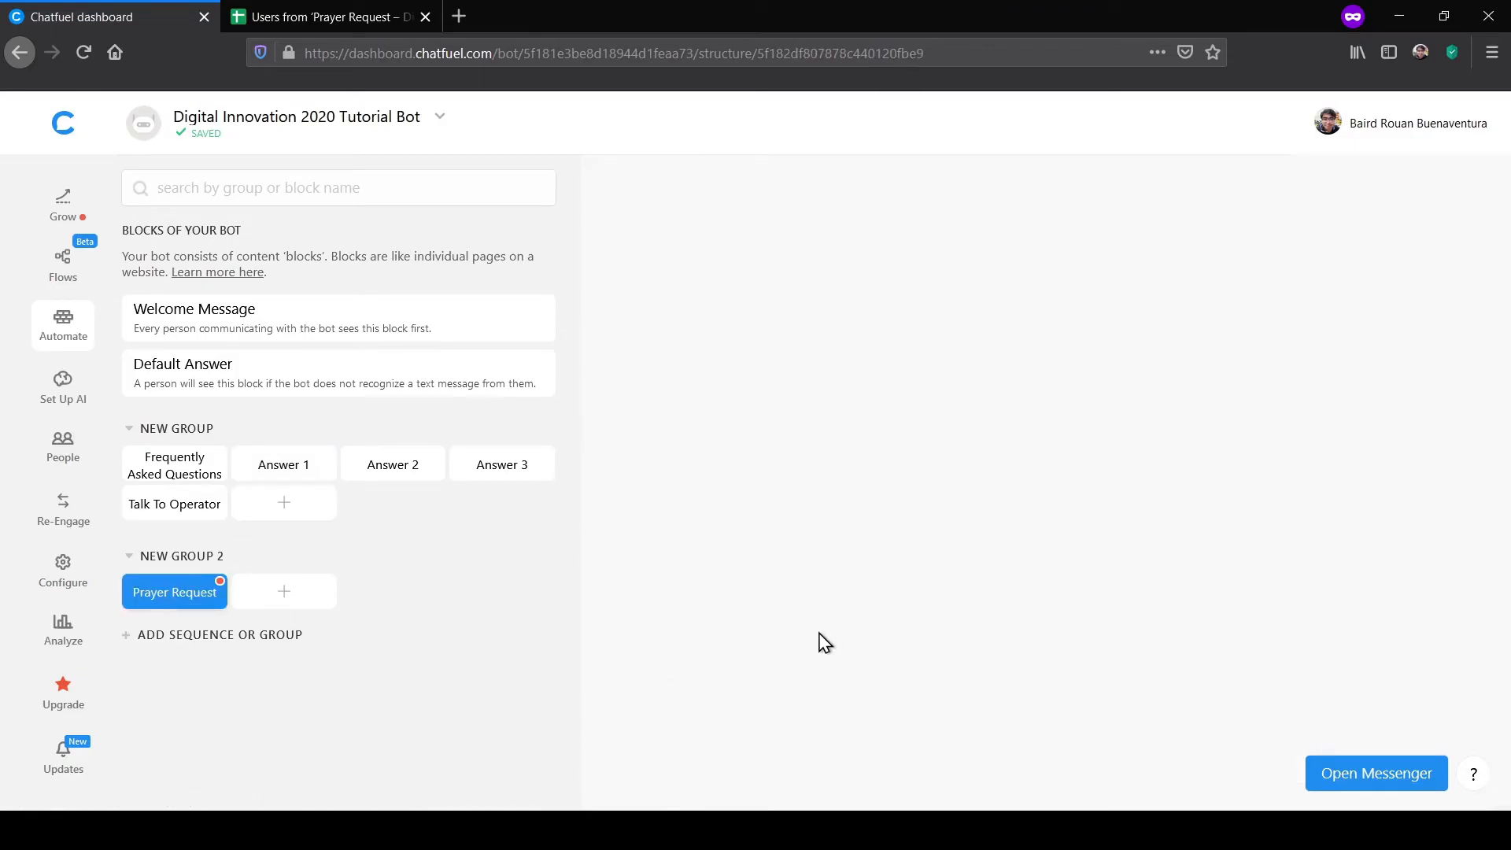
- Fill the new text card with the copied wording, prefixed to read "Go to Frequently Asked Questions?"
{"action": "scroll", "coordinate": [786, 586], "scroll_direction": "down", "scroll_amount": 5}
{"action": "left_click", "coordinate": [709, 600]}
{"action": "key", "text": "ctrl+v"}
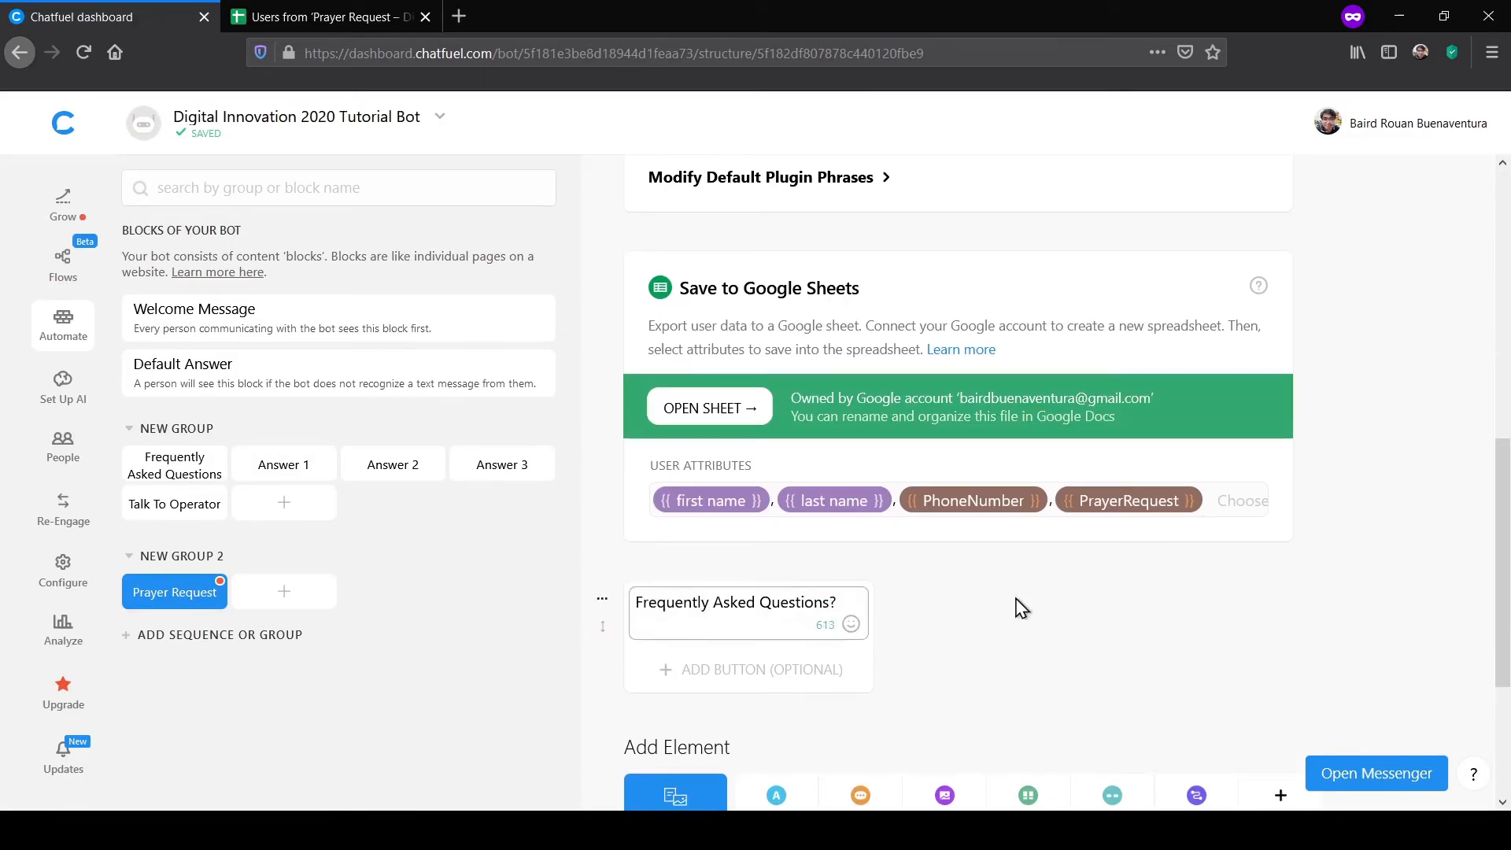
{"action": "scroll", "coordinate": [1016, 607], "scroll_direction": "down", "scroll_amount": 3}
{"action": "type", "text": "Go to"}
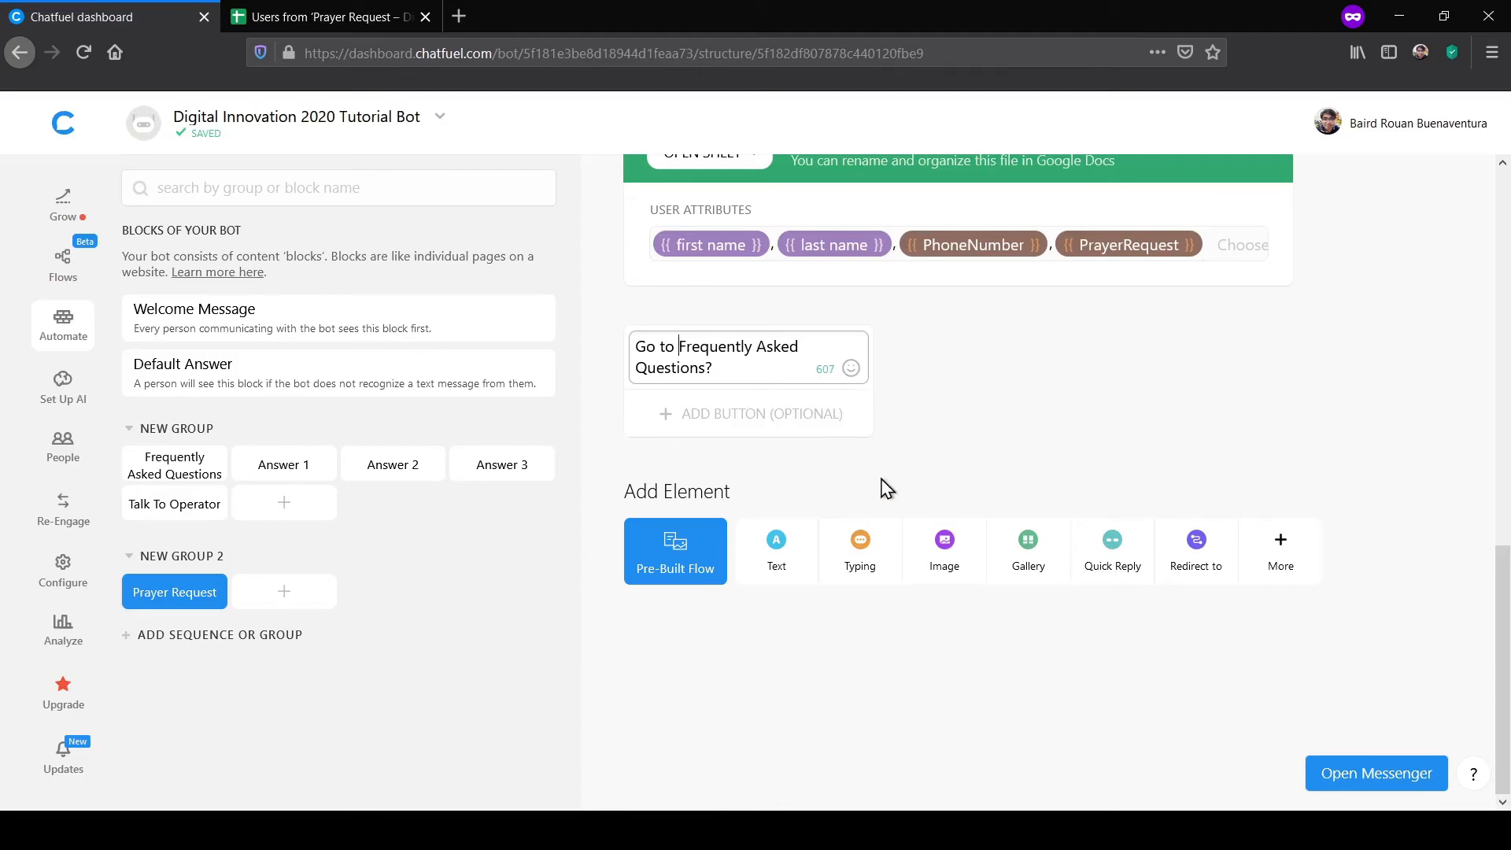
- Add a "Return to FAQs" button to the text card that redirects to the Frequently Asked Questions block
{"action": "left_click", "coordinate": [760, 415]}
{"action": "type", "text": "Frequently Asked Que"}
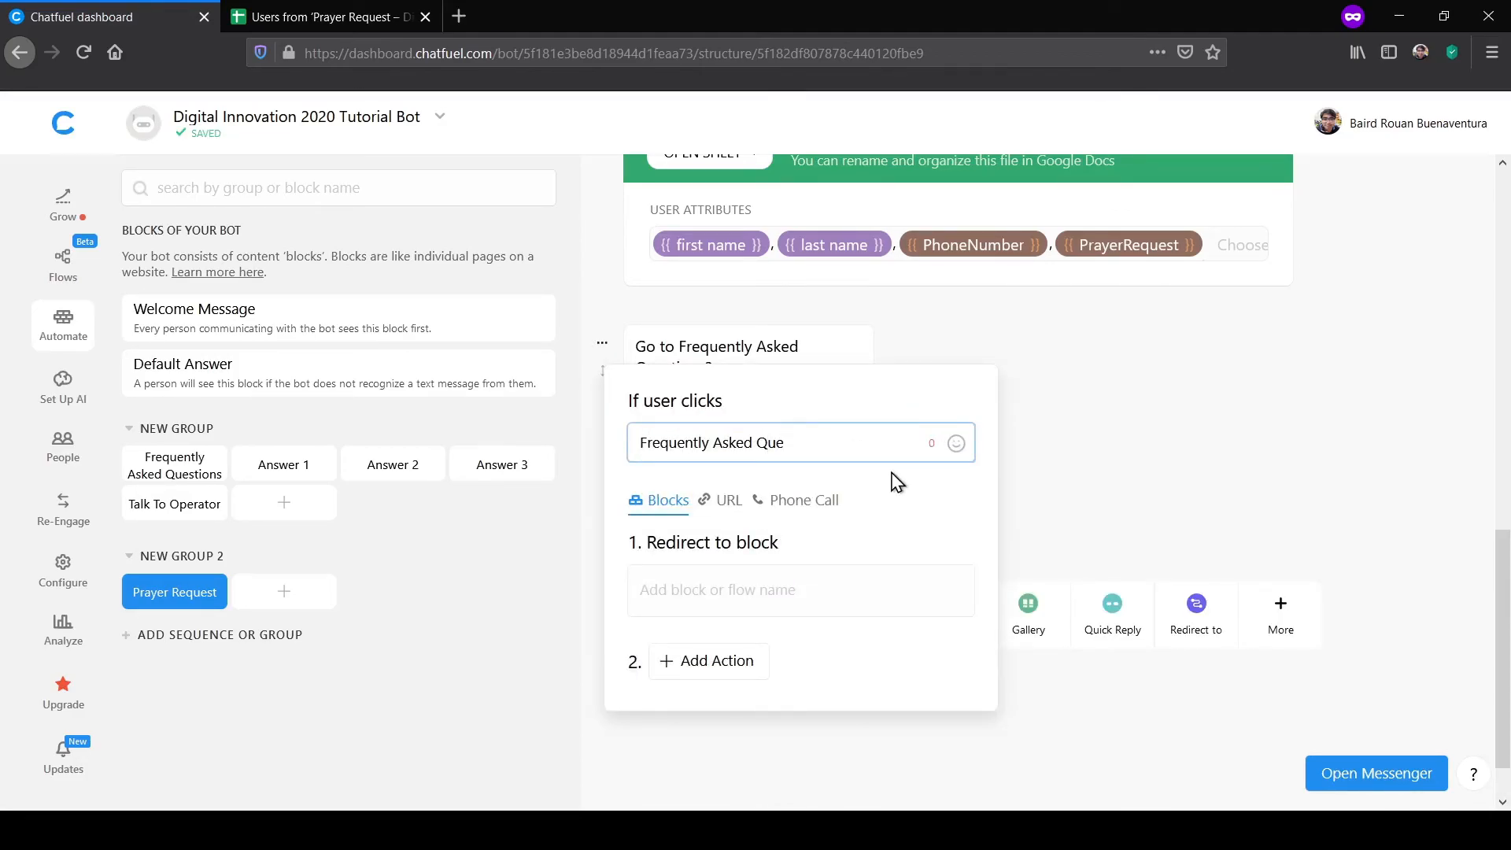
{"action": "key", "text": "ctrl+a"}
{"action": "type", "text": "Return to F"}
{"action": "left_click", "coordinate": [887, 604]}
{"action": "type", "text": "Fr"}
{"action": "left_click", "coordinate": [867, 692]}
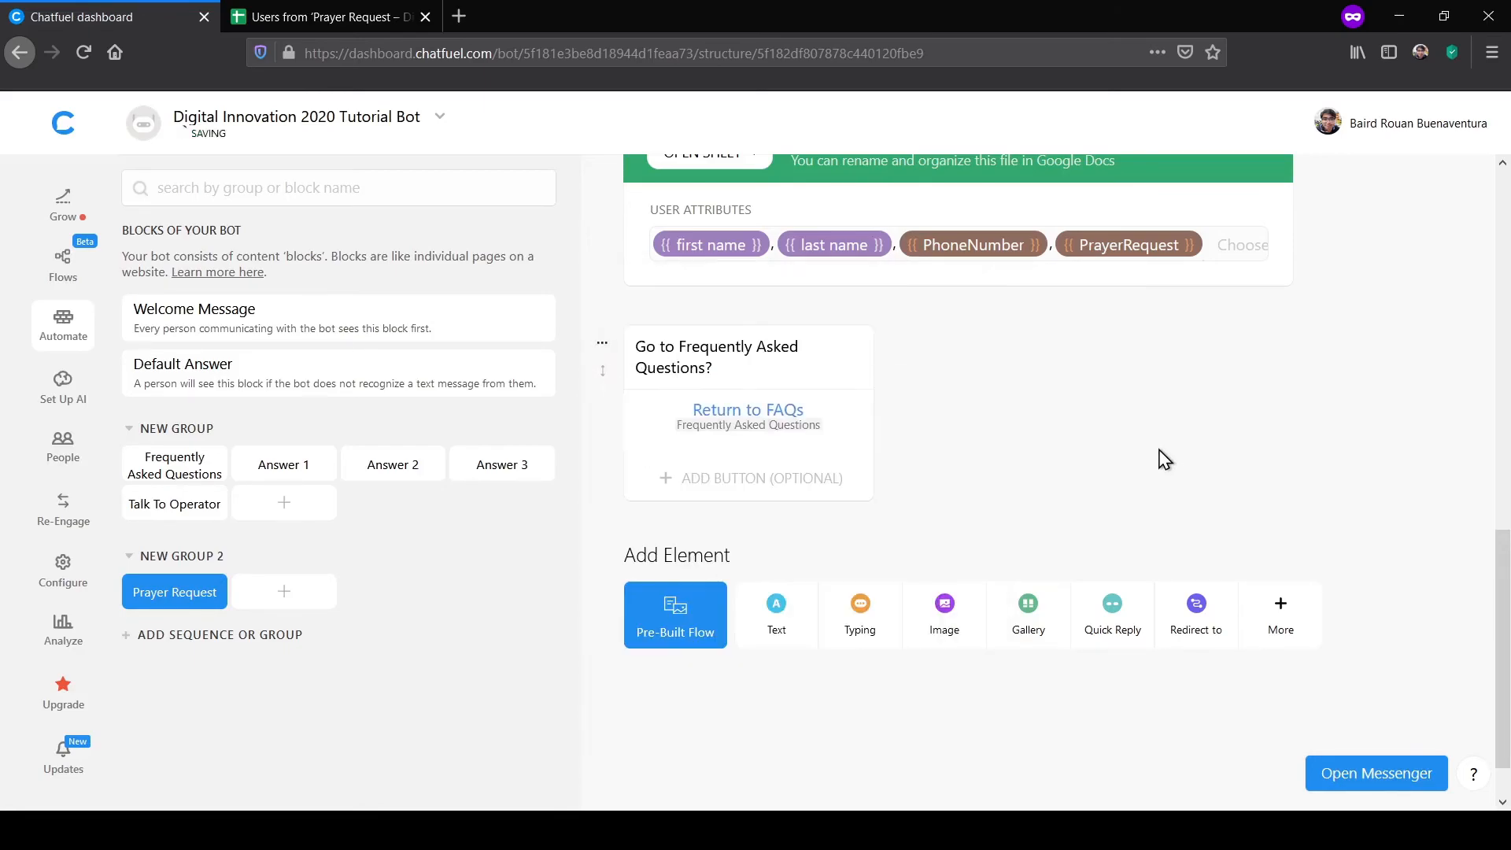
{"action": "scroll", "coordinate": [858, 661], "scroll_direction": "up", "scroll_amount": 3}
{"action": "scroll", "coordinate": [1117, 578], "scroll_direction": "down", "scroll_amount": 2}
{"action": "scroll", "coordinate": [1306, 456], "scroll_direction": "up", "scroll_amount": 2}
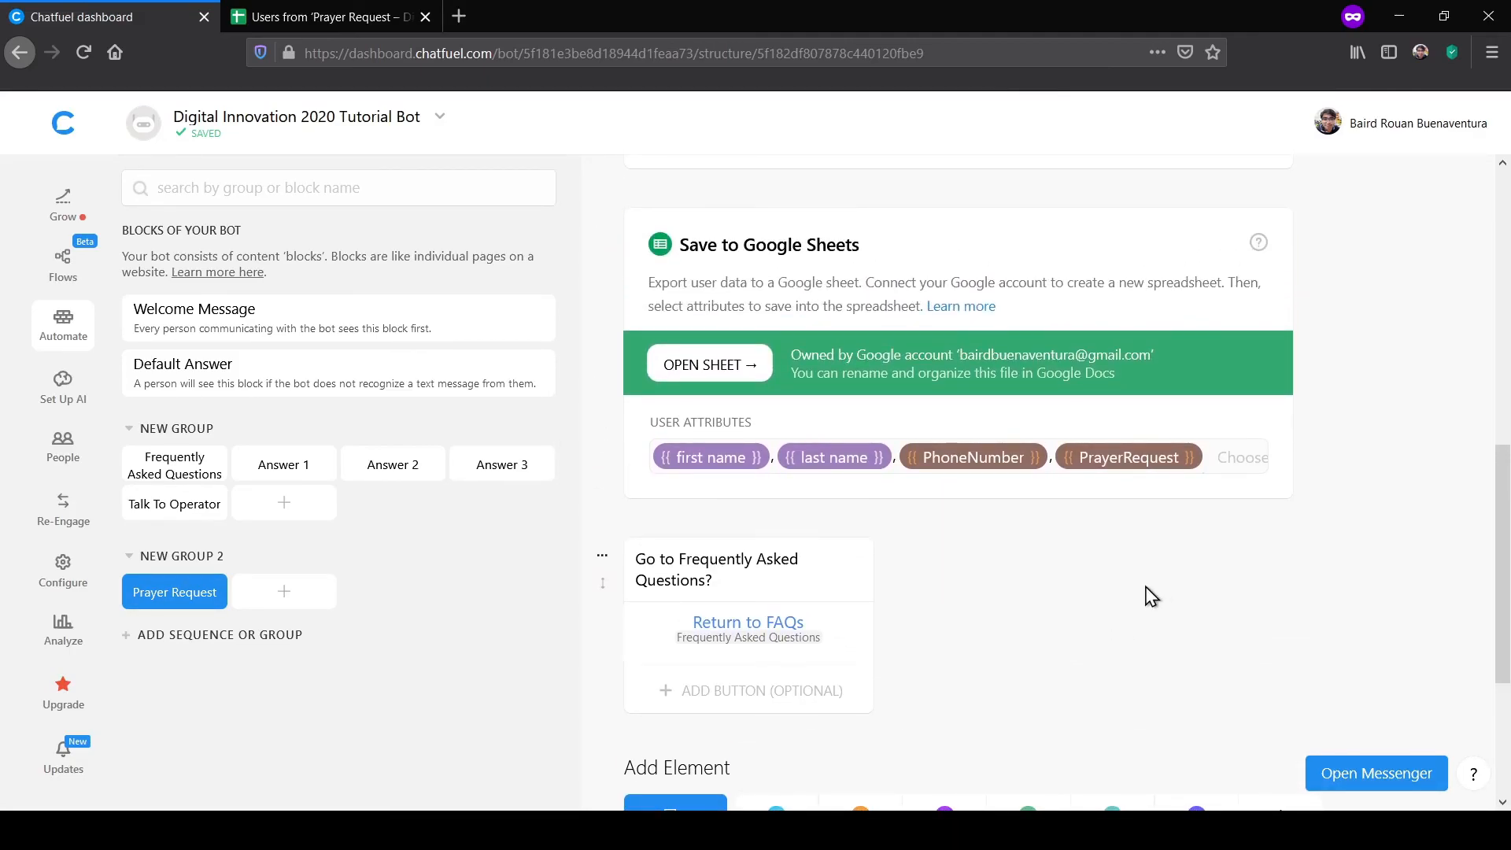